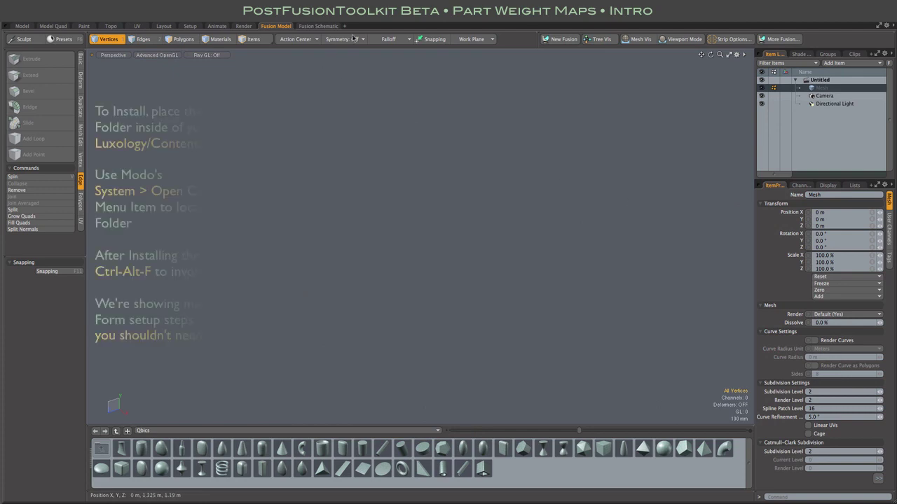
- Create a new empty palette and make it a Form View
left_click(397, 5)
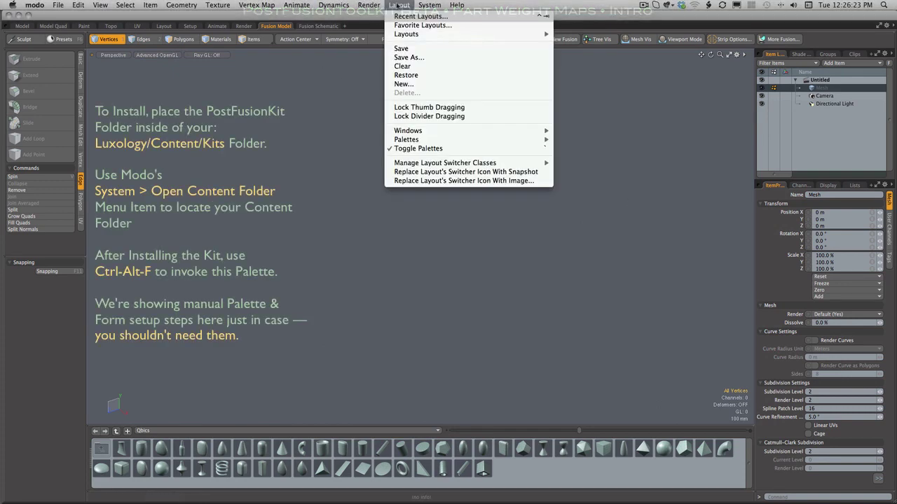
mouse_move(417, 141)
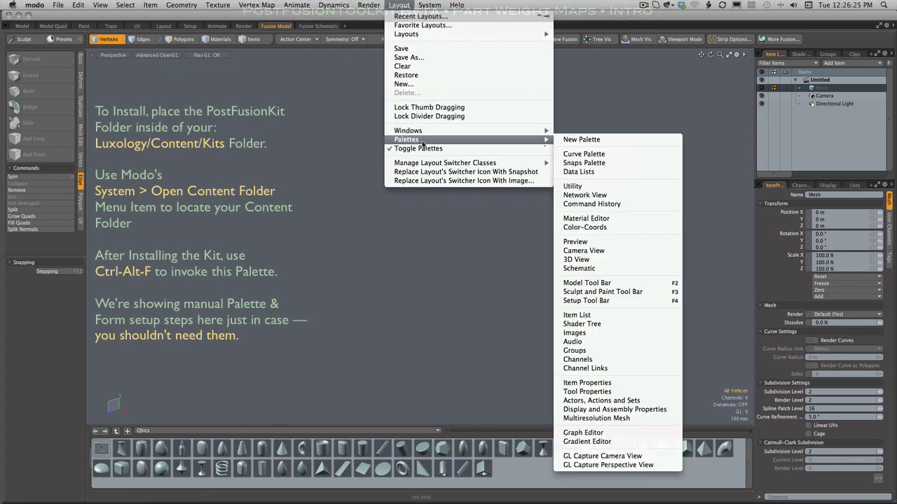
left_click(631, 144)
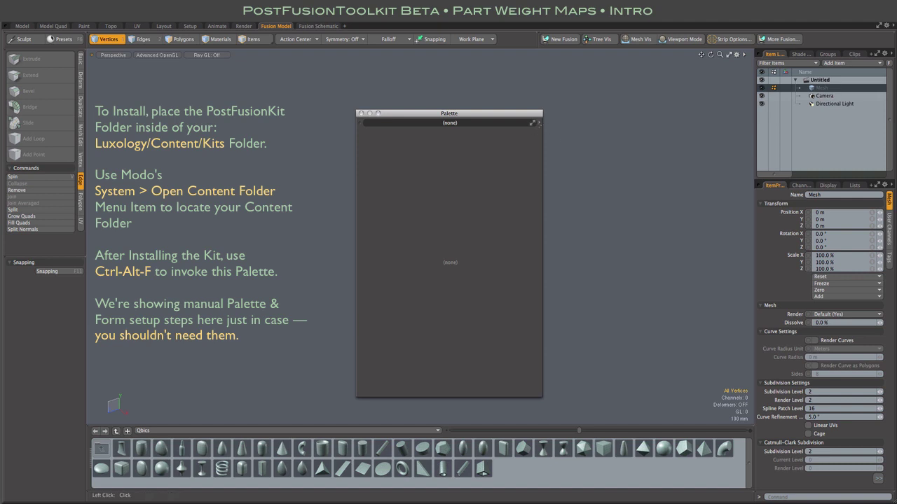
left_click(538, 123)
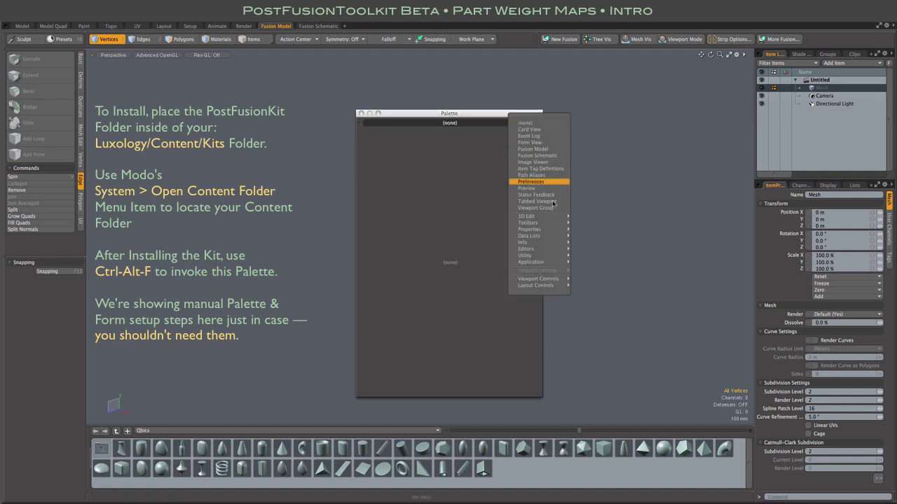
mouse_move(560, 263)
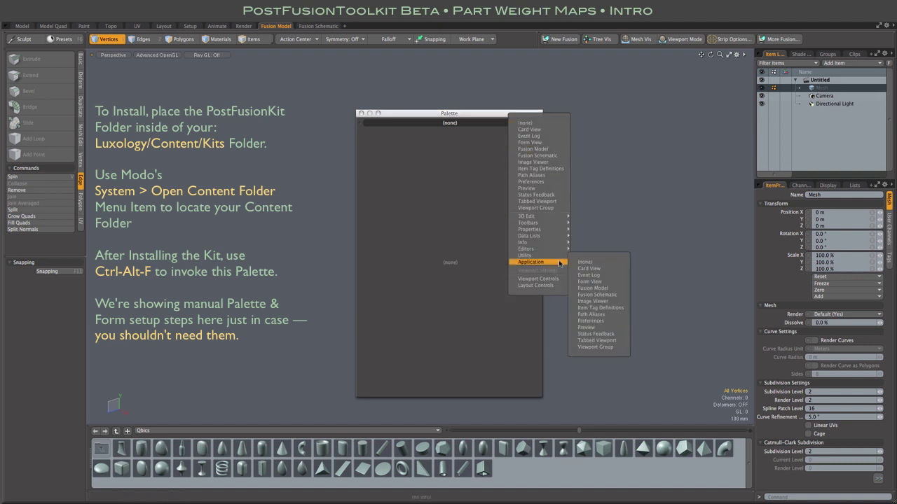
left_click(623, 283)
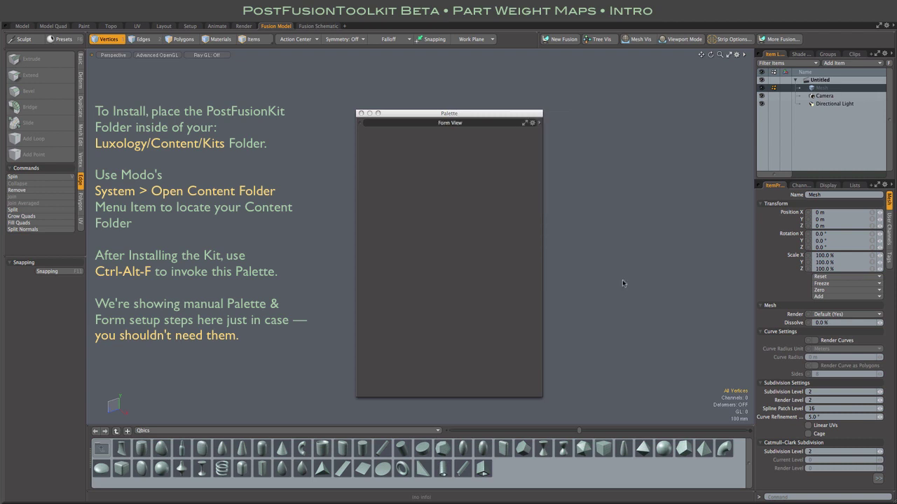
- Load the PostFusion Toolkit form into the palette, and reposition and enlarge the palette window
left_click(456, 124)
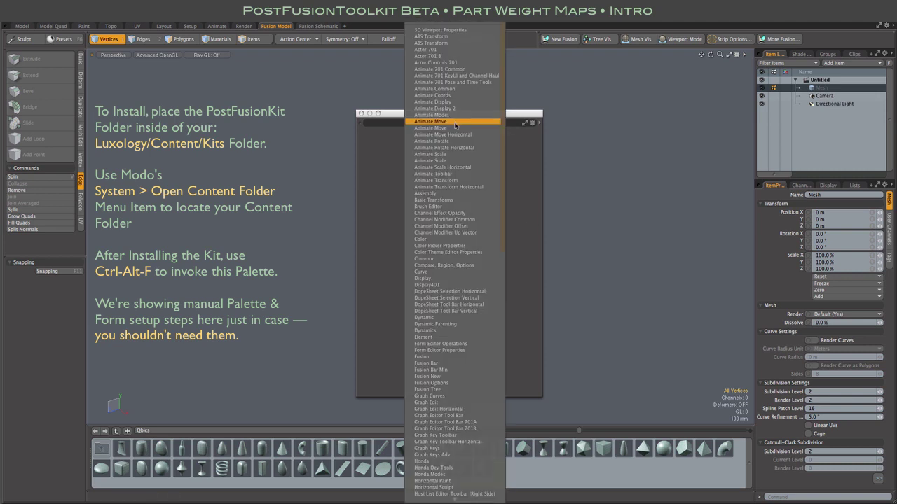
scroll(455, 125, "down", 10)
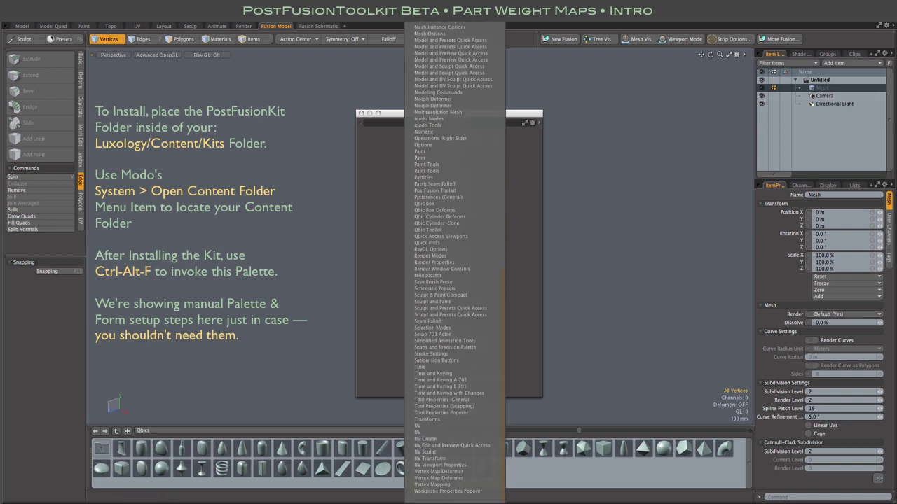
left_click(480, 192)
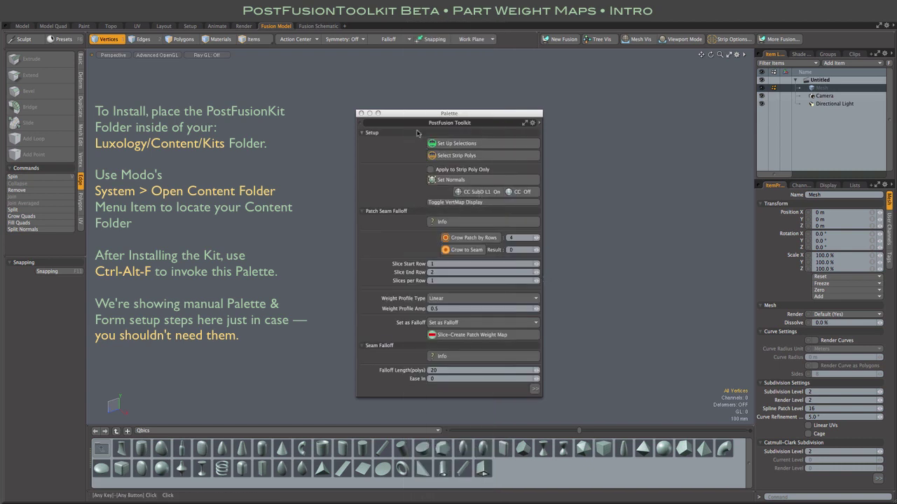
left_click_drag(411, 114, 347, 65)
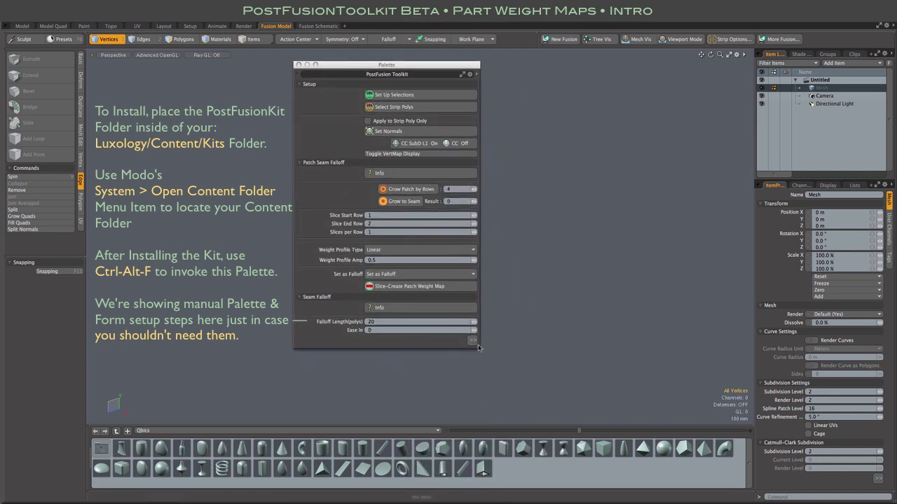
left_click_drag(479, 350, 436, 414)
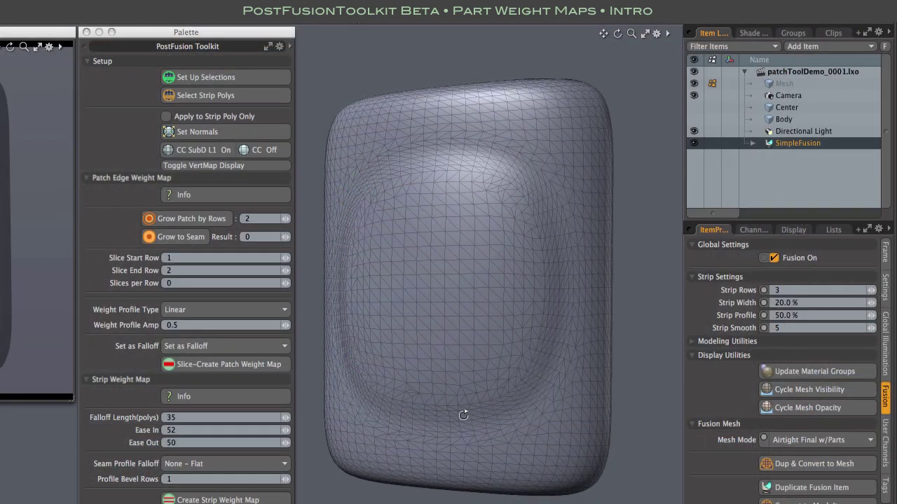
- Inspect the Body and Center source meshes by showing each over the fusion and hiding both again
left_click_drag(463, 431, 490, 404, "alt")
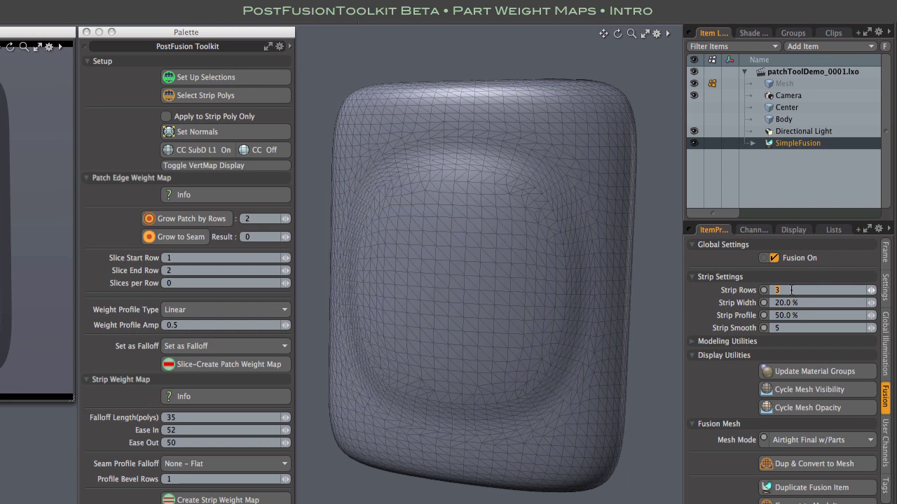
left_click(771, 121)
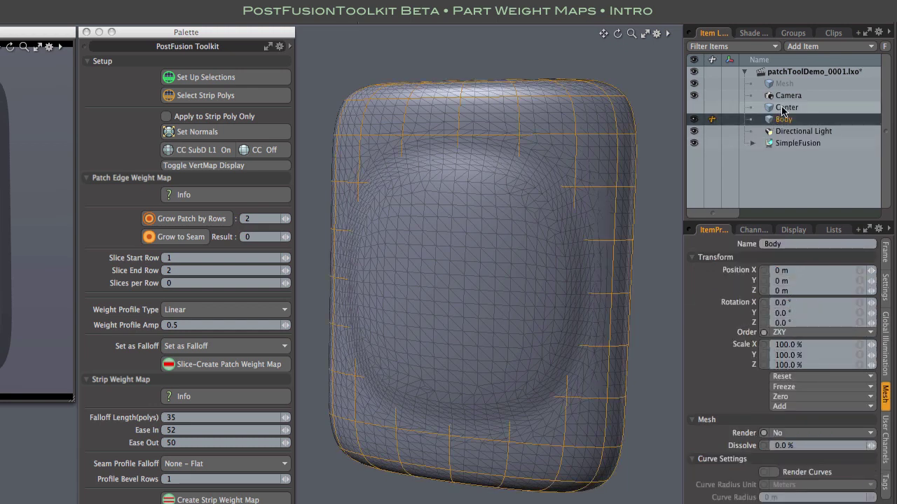
left_click(782, 109)
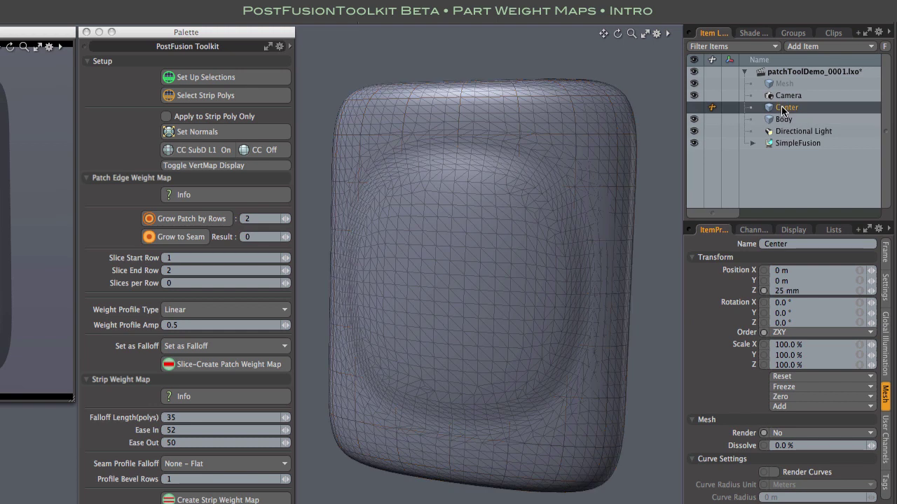
left_click(695, 108)
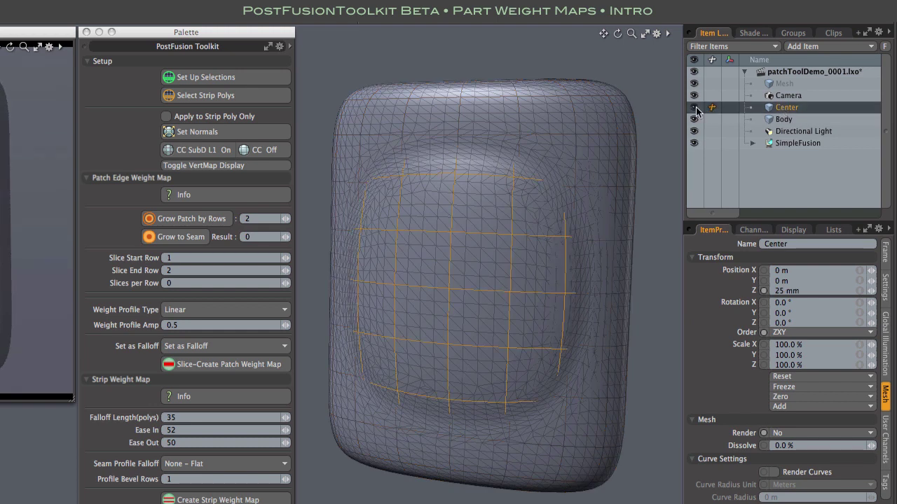
left_click(694, 108)
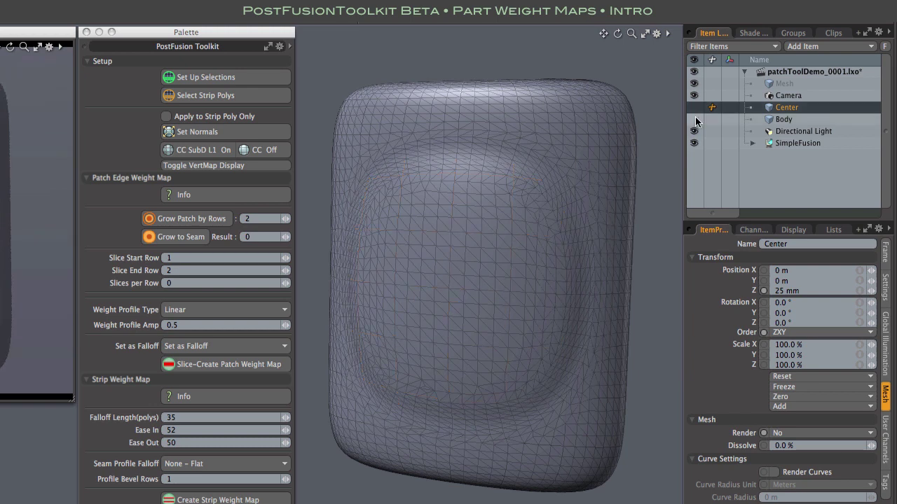
- Duplicate and convert SimpleFusion to a mesh with merged vertices and material groups, named SimpleFusion Mesh
left_click(805, 145)
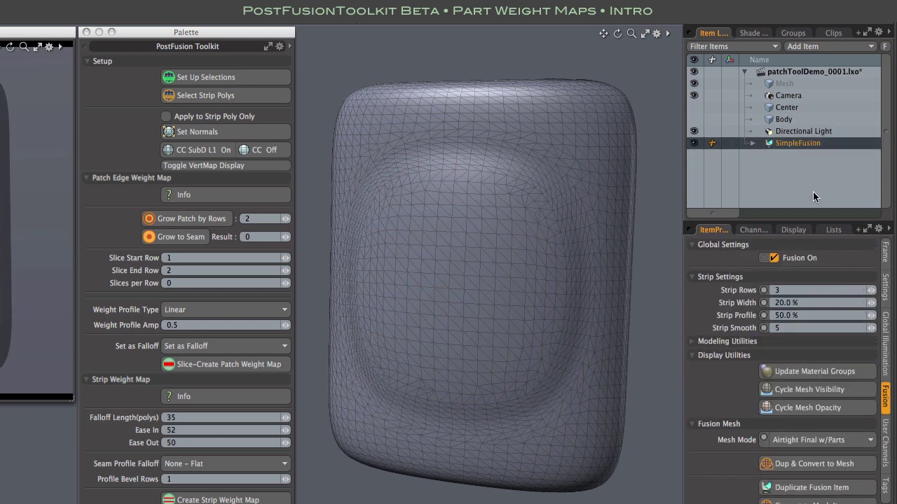
left_click(826, 468)
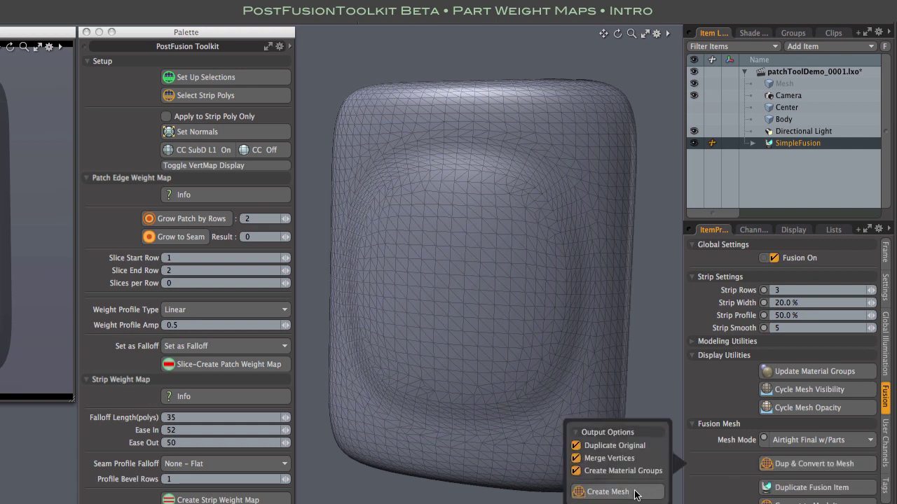
left_click(607, 492)
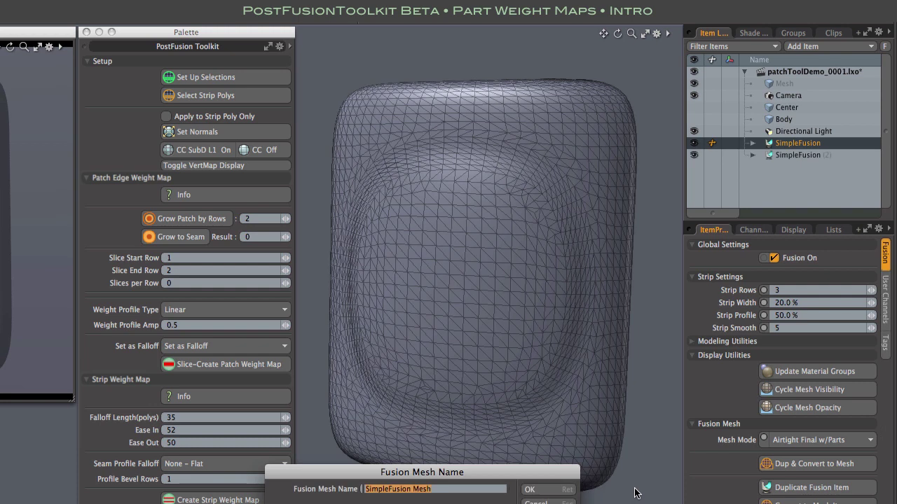
left_click(550, 493)
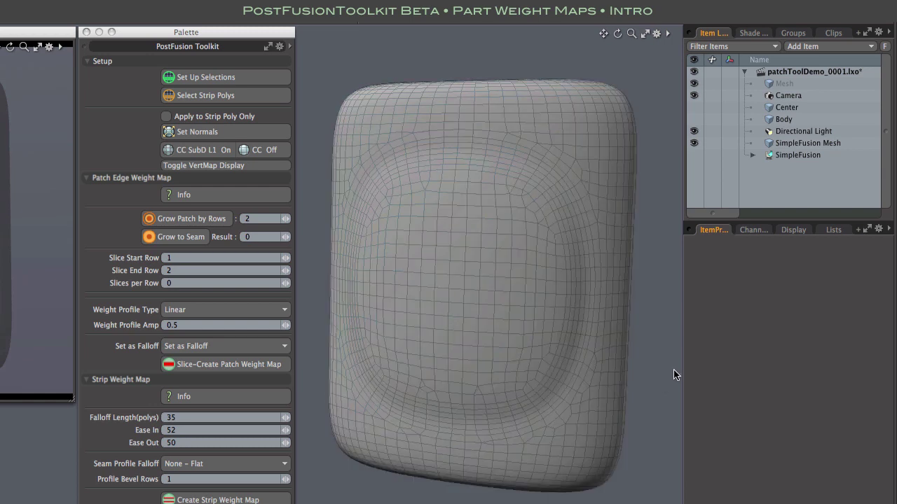
- Move the Group material group above the Center and Body material groups in the Shader Tree
left_click(745, 35)
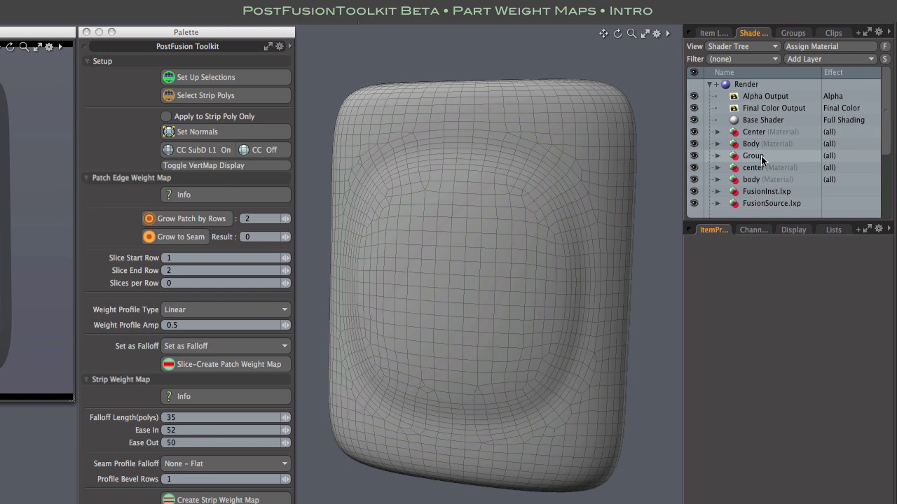
left_click_drag(761, 156, 762, 128)
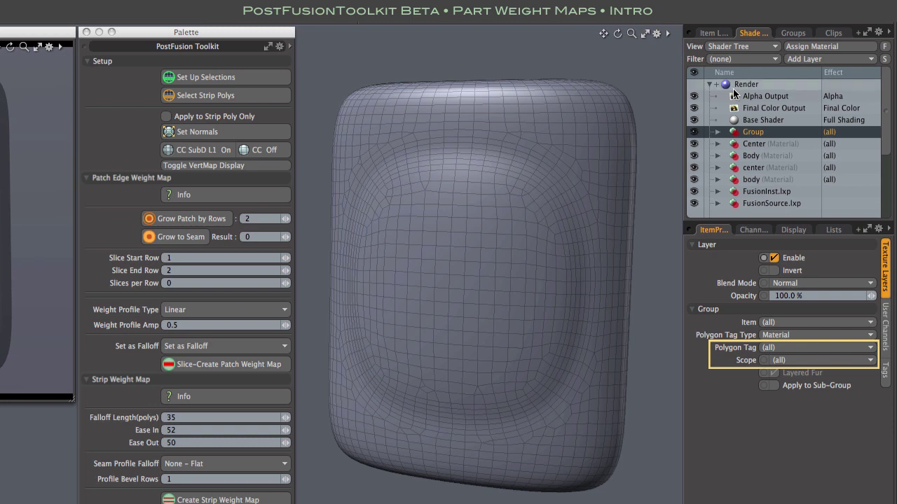
- Select SimpleFusion Mesh in the item list and run Set Up Selections from the PostFusion Toolkit
left_click(721, 36)
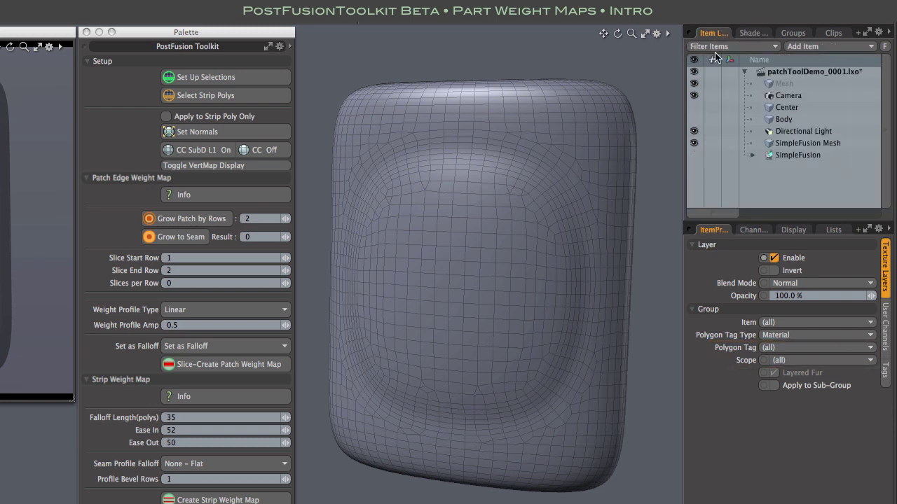
left_click(548, 116)
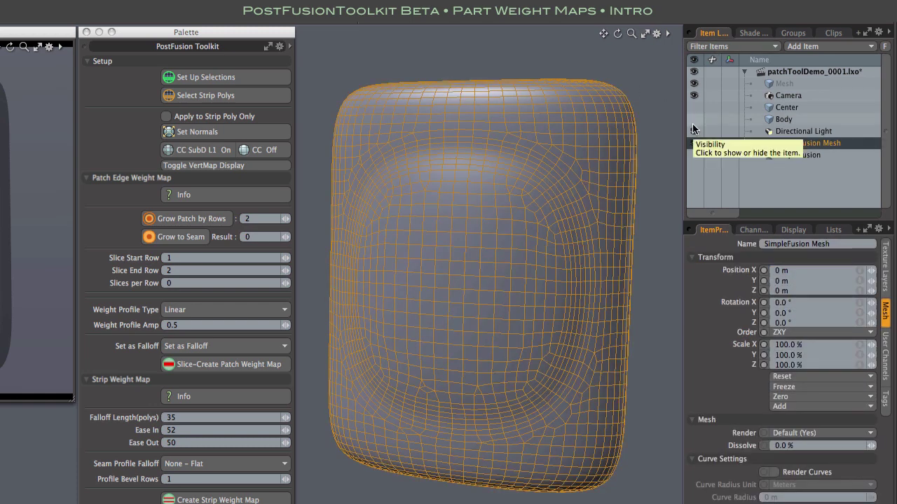
left_click(234, 79)
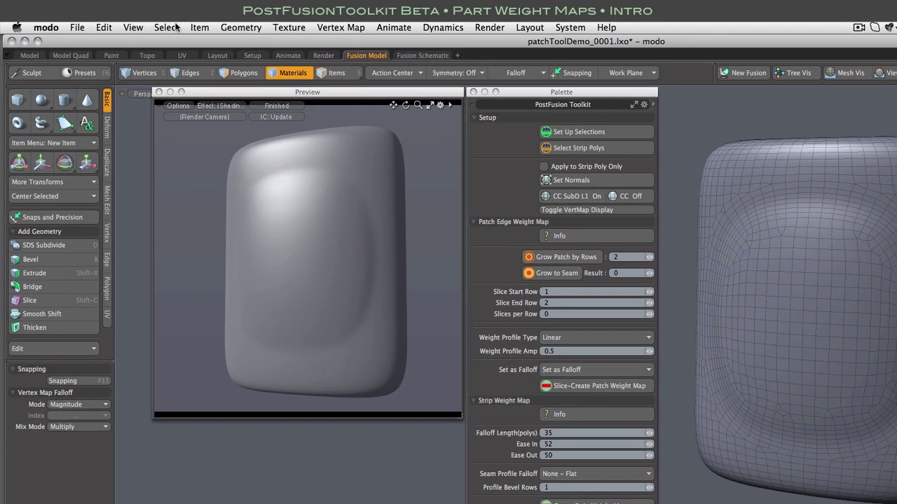
- Check which polygon tag type is active for selections, leaving the setting as it is
left_click(166, 28)
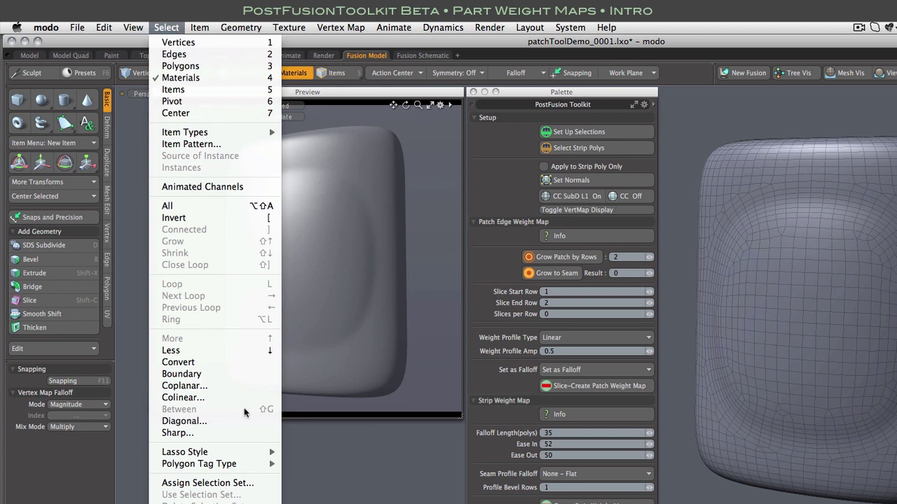
mouse_move(235, 467)
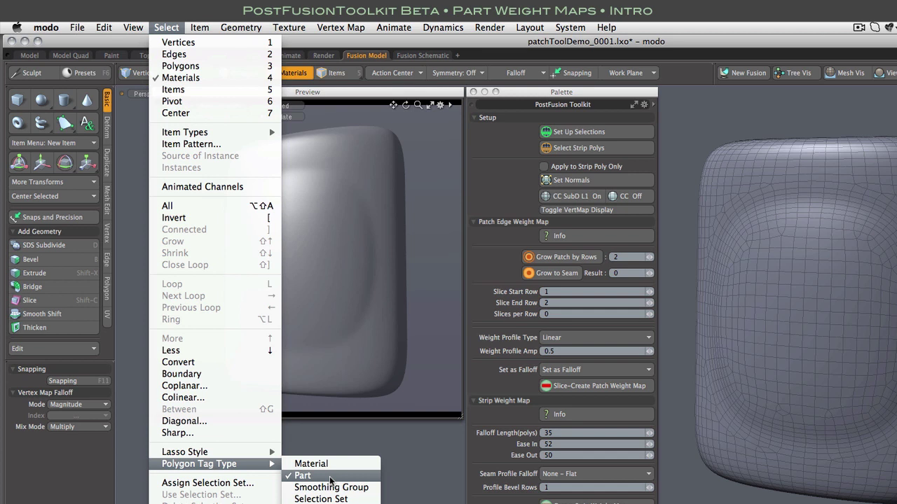
left_click(438, 484)
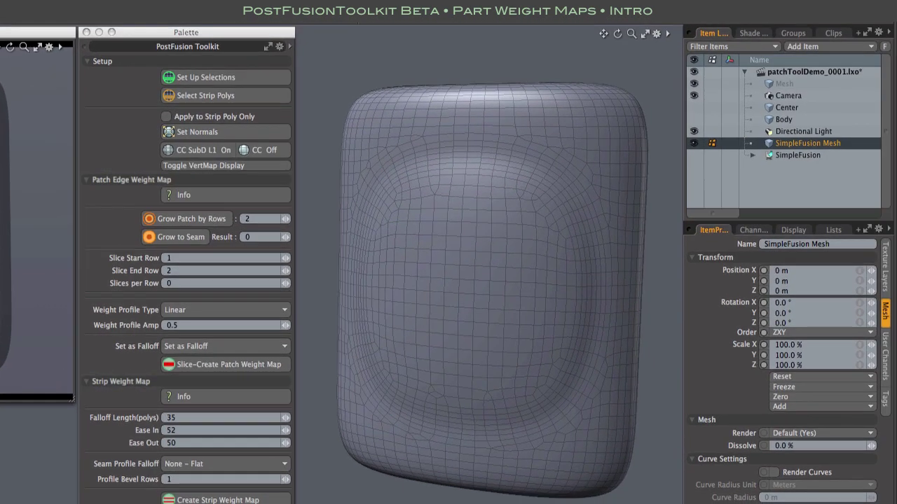
- Examine the mesh's polygon parts in the statistics by selecting and deselecting Body 000 and Center 000 in turn
left_click(843, 232)
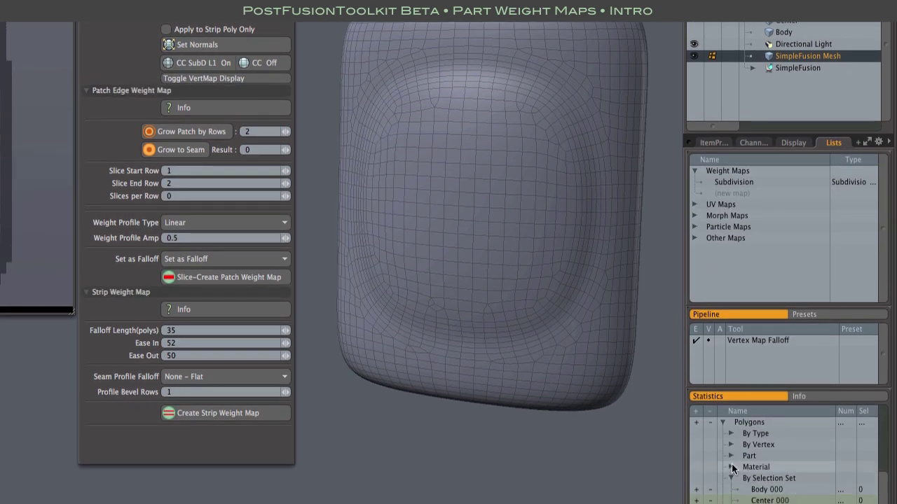
left_click(730, 456)
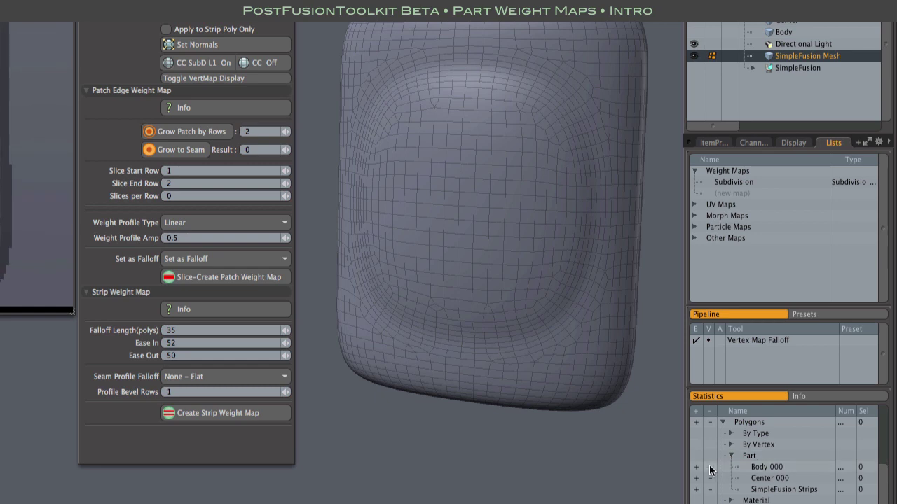
left_click(696, 468)
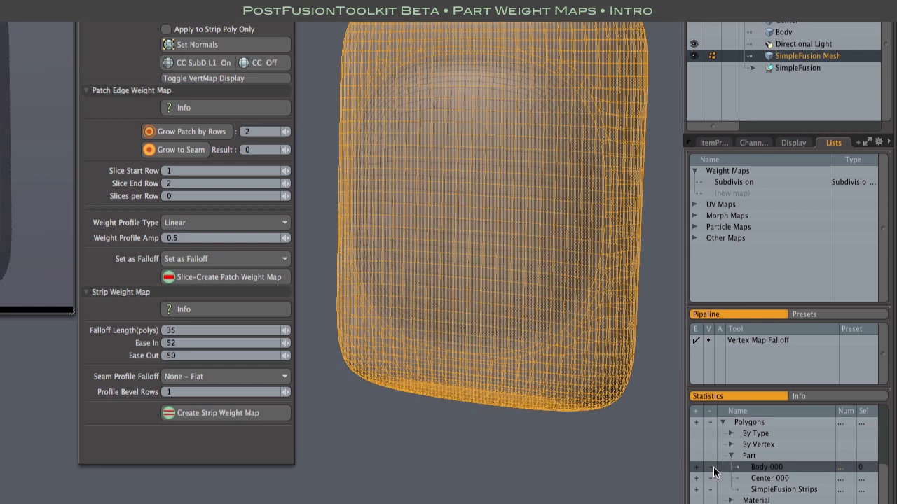
left_click(710, 468)
left_click(696, 479)
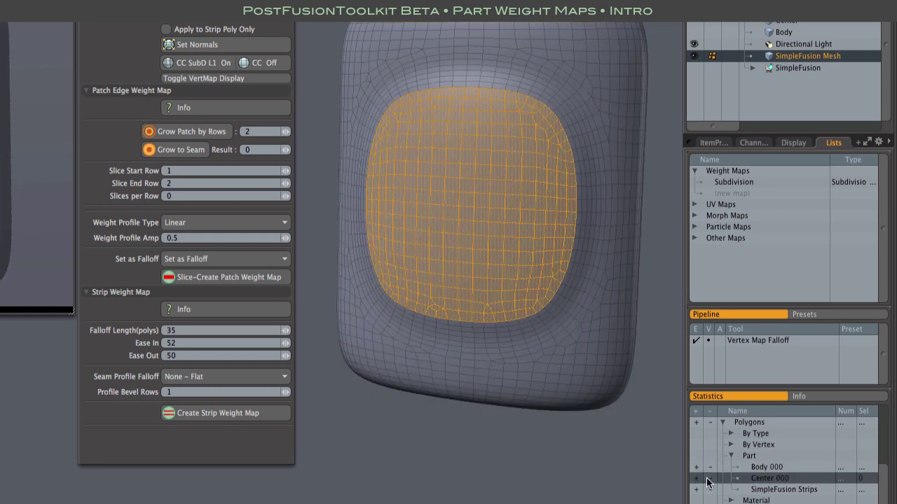
left_click(711, 479)
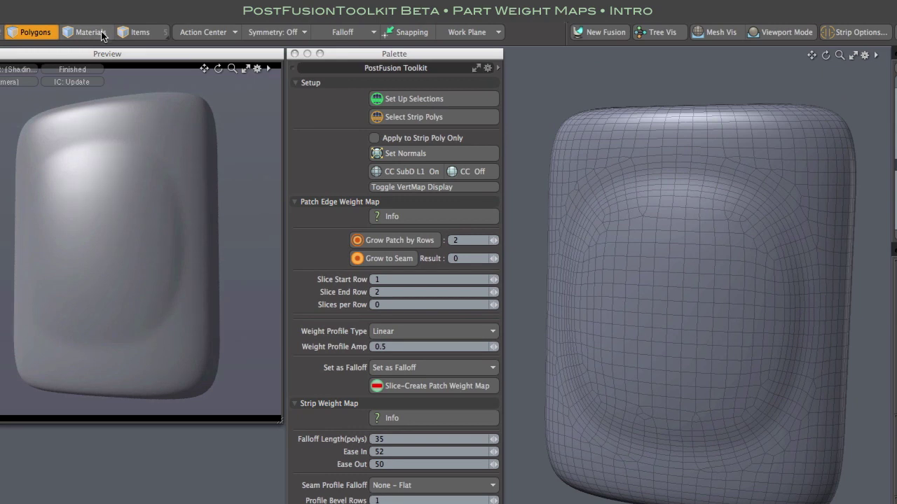
- Switch to Materials selection mode and select the center patch of SimpleFusion Mesh
left_click(90, 33)
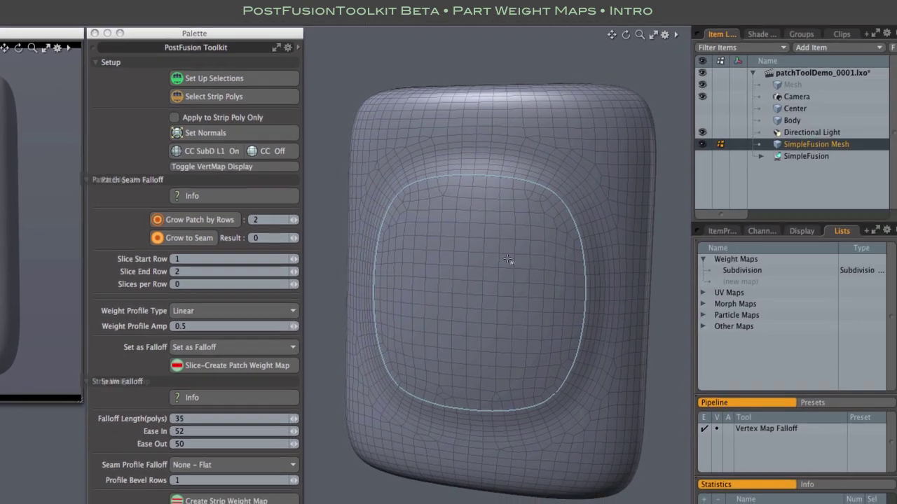
left_click(708, 280)
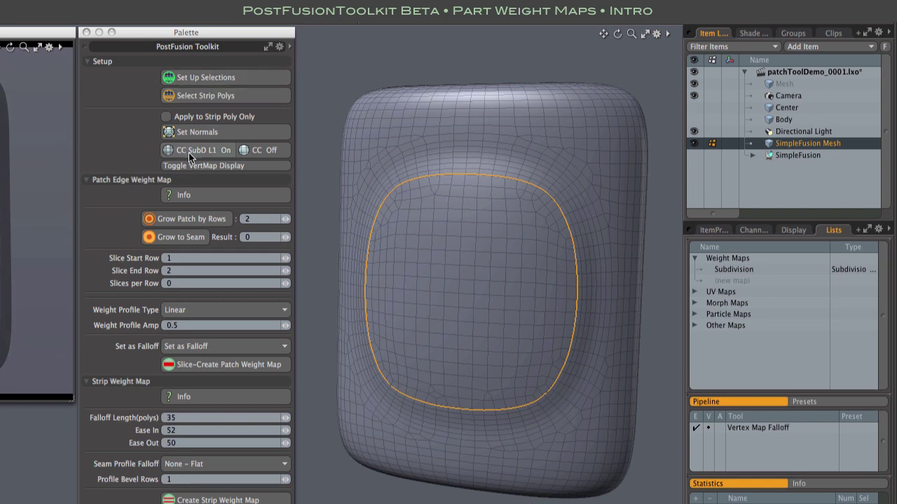
- Select the center patch polygons and grow the selection to the seam
left_click(193, 225)
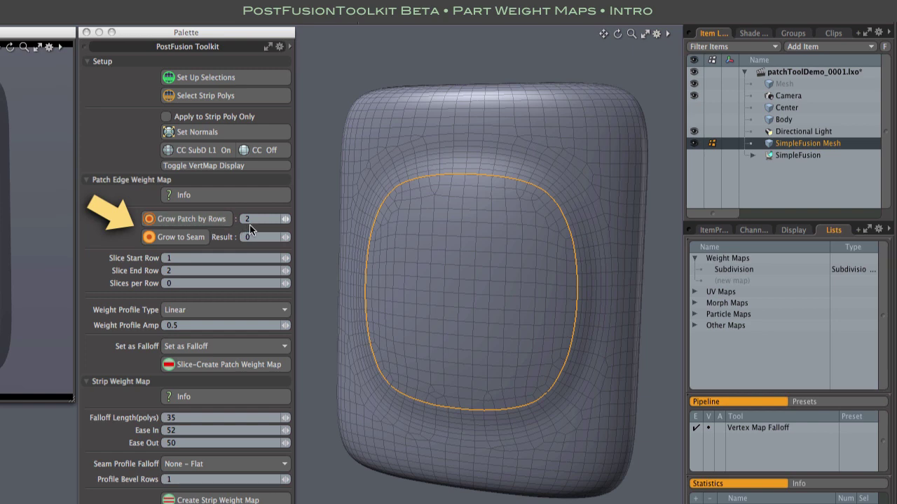
double_click(560, 209)
left_click(177, 239)
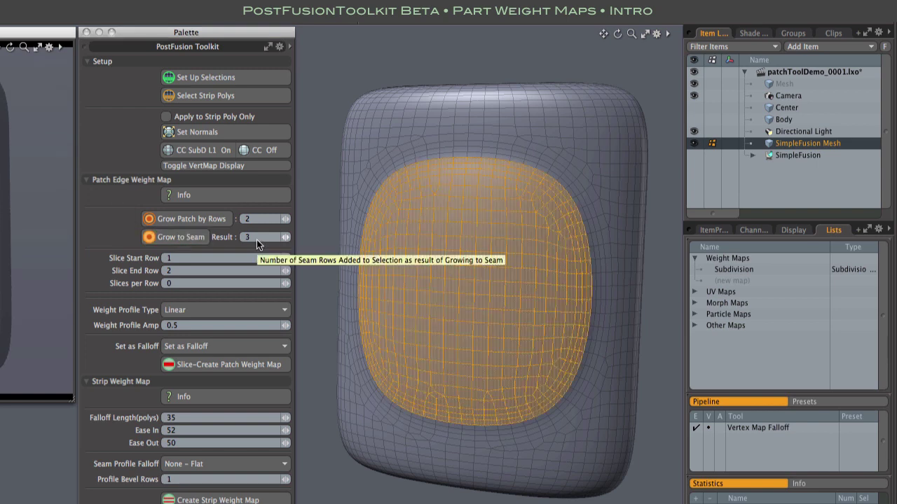
- Create a sliced patch weight map with Slice Start Row 2, Slices per Row 3 and the Set as Falloff option
scroll(589, 207, "up", 3)
scroll(585, 205, "up", 4)
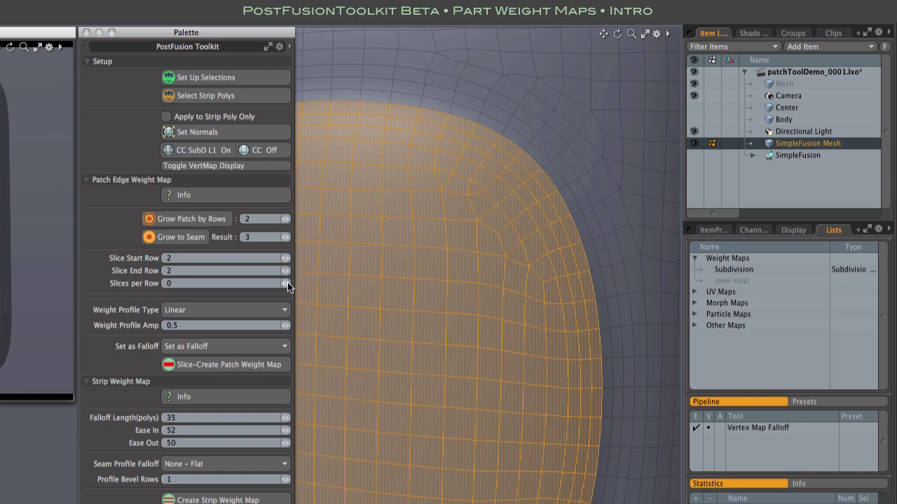
left_click(287, 282)
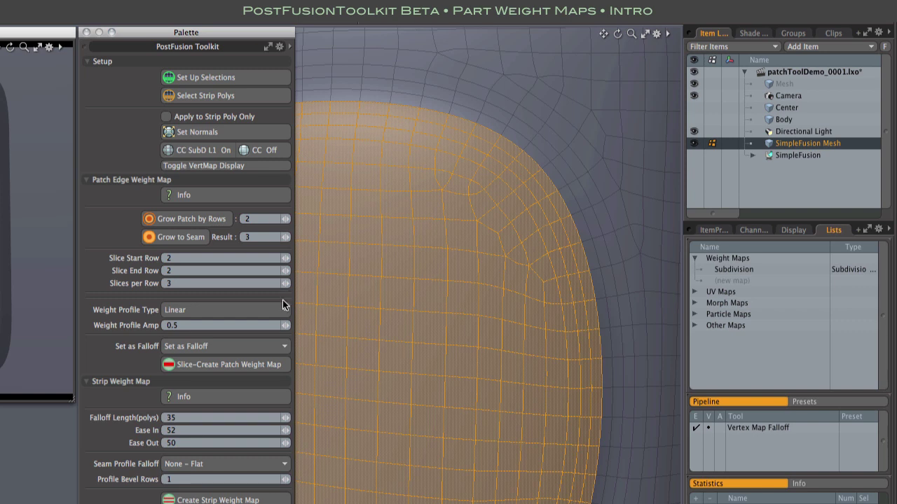
left_click(270, 345)
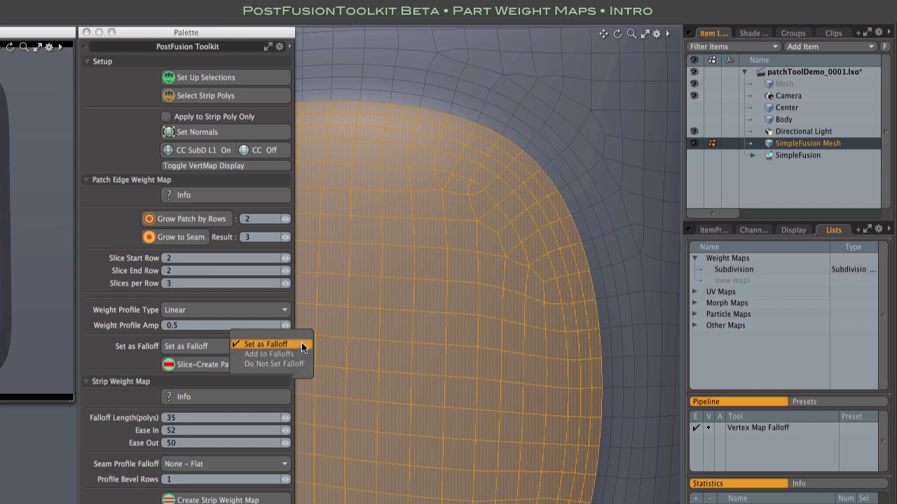
left_click(301, 344)
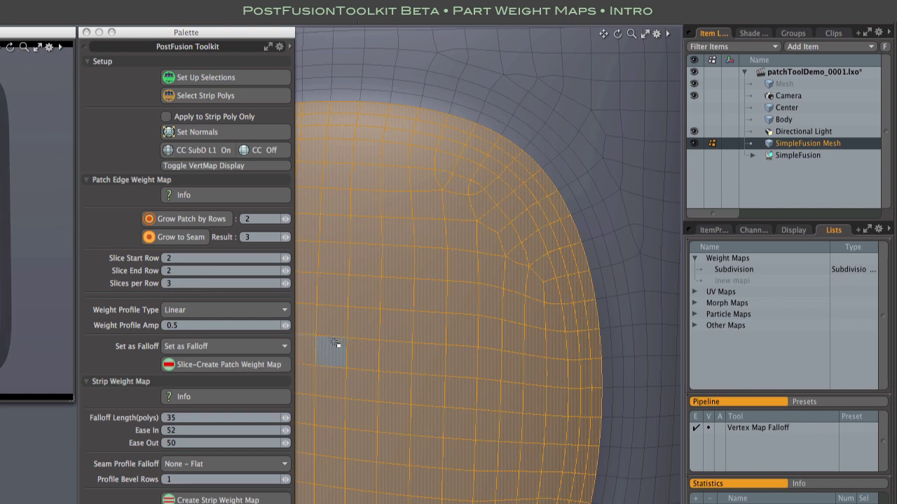
left_click(272, 366)
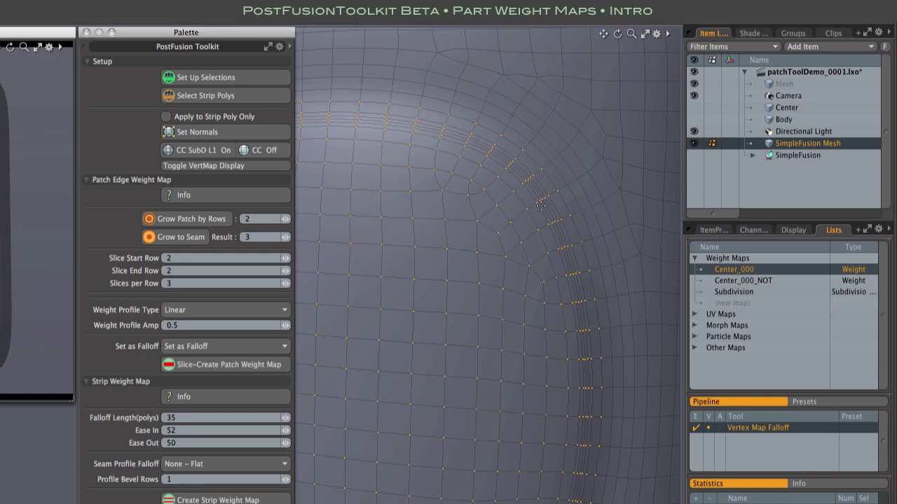
- Examine the sliced rows and the weight gradient along the center patch's edge using the vertex map display
scroll(549, 199, "up", 3)
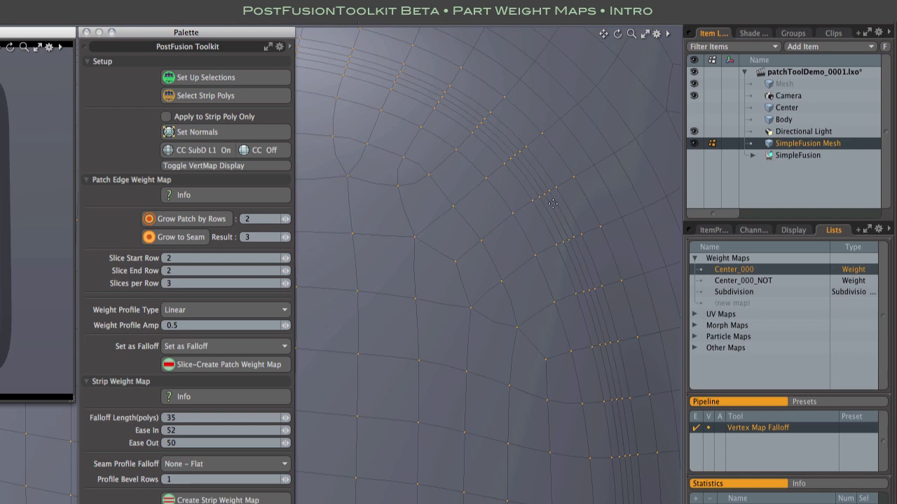
left_click(232, 166)
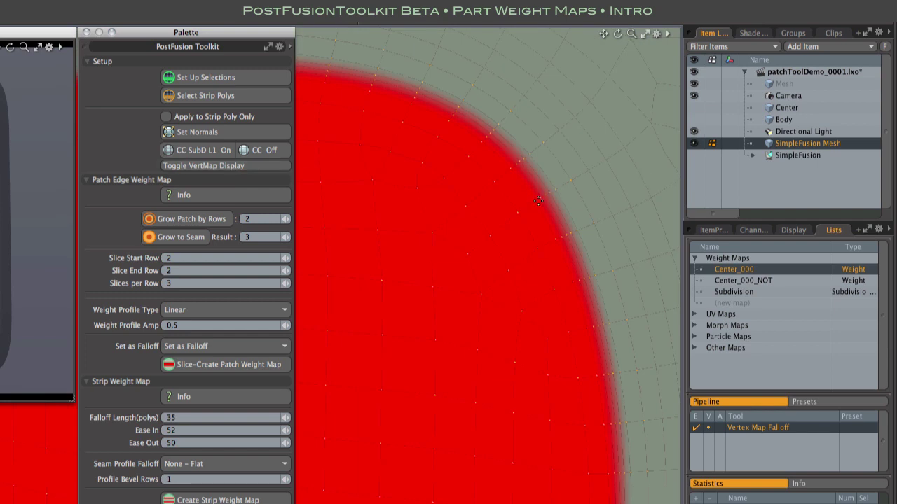
scroll(543, 201, "up", 6)
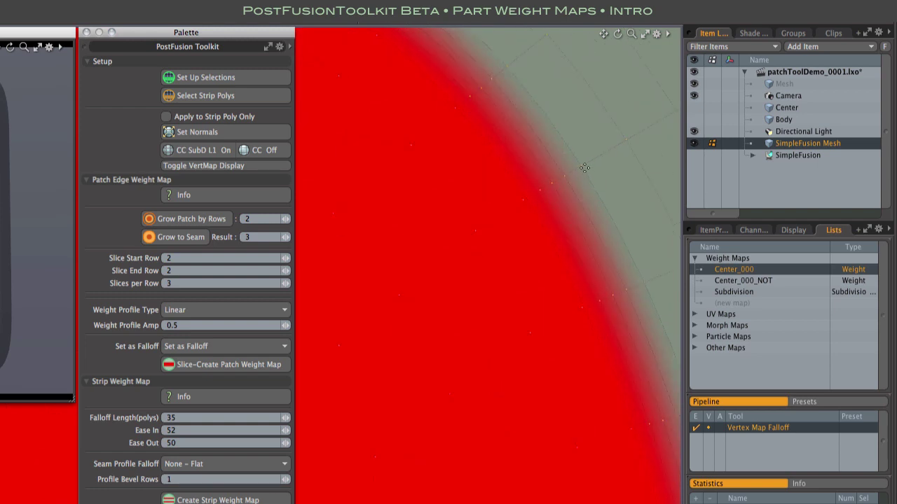
scroll(523, 196, "down", 4)
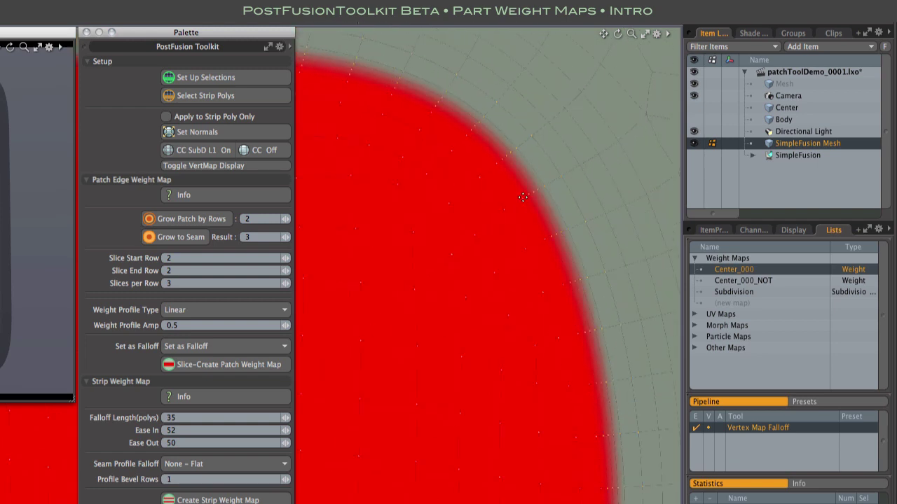
scroll(523, 196, "down", 5)
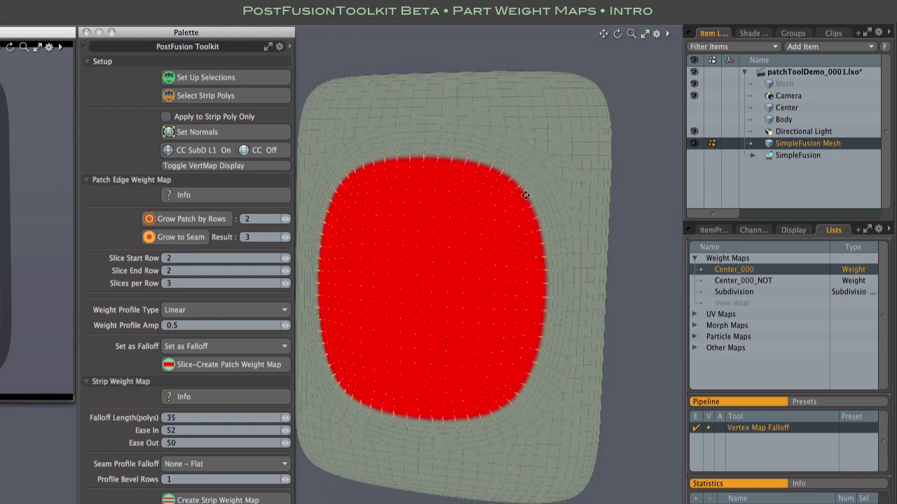
left_click_drag(531, 193, 557, 182, "alt+shift")
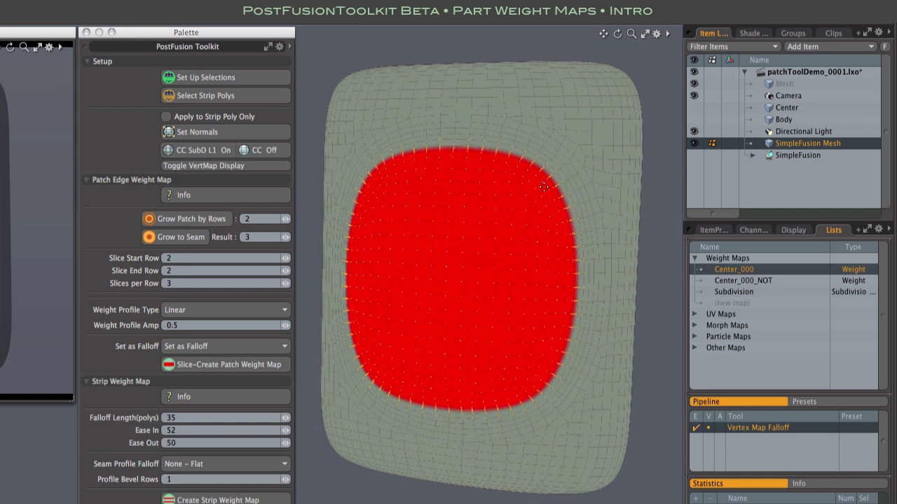
left_click(263, 166)
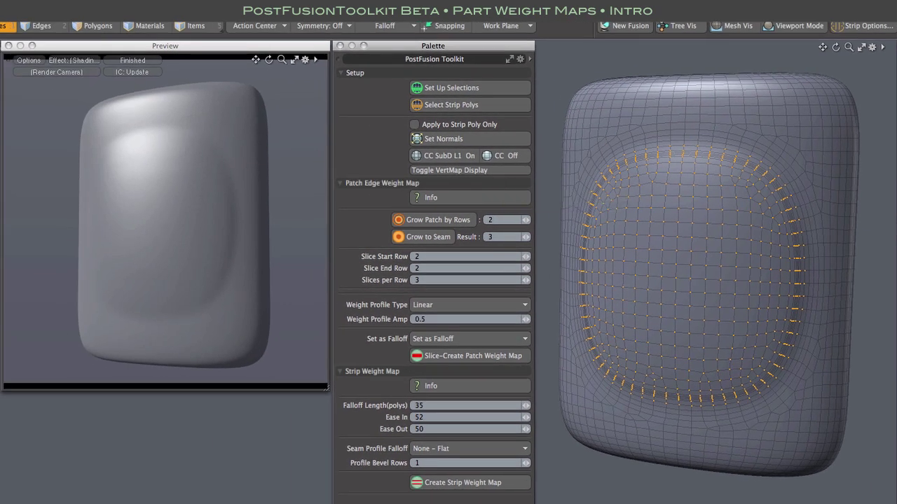
- Scale the center patch slightly inward through the weight map falloff and check its vertex map display
key("w")
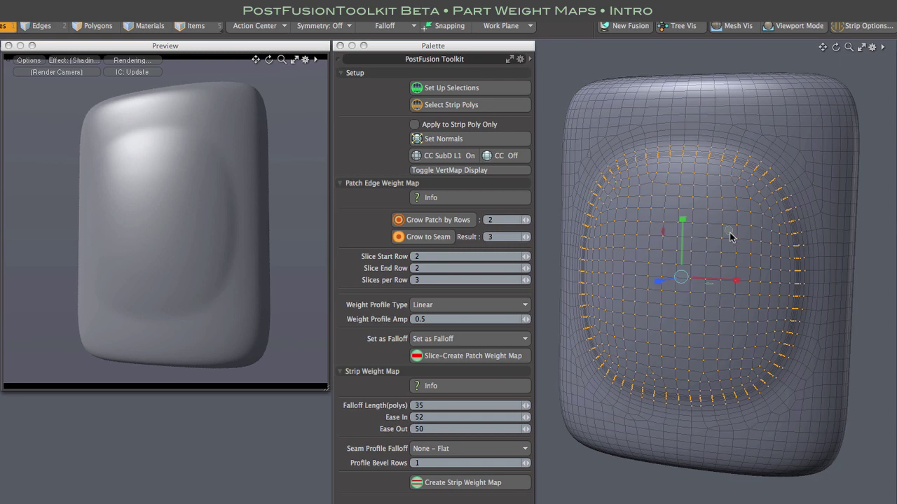
left_click_drag(729, 232, 685, 232)
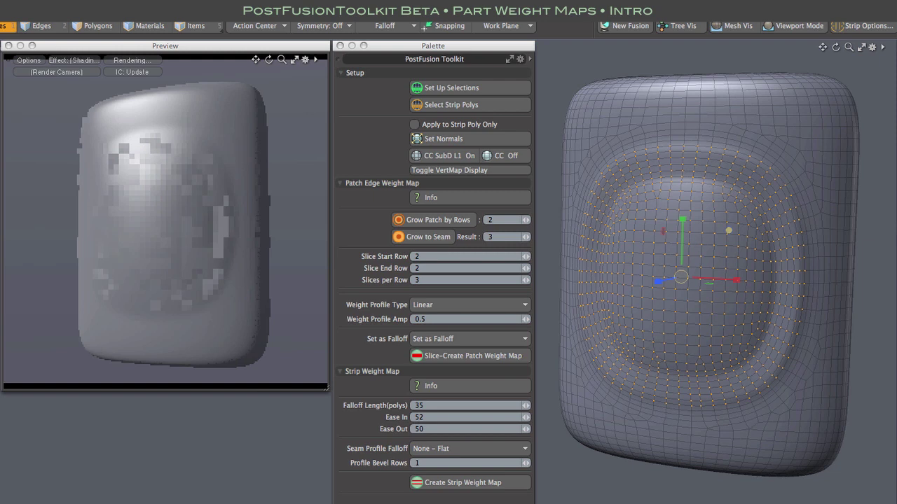
left_click(456, 170)
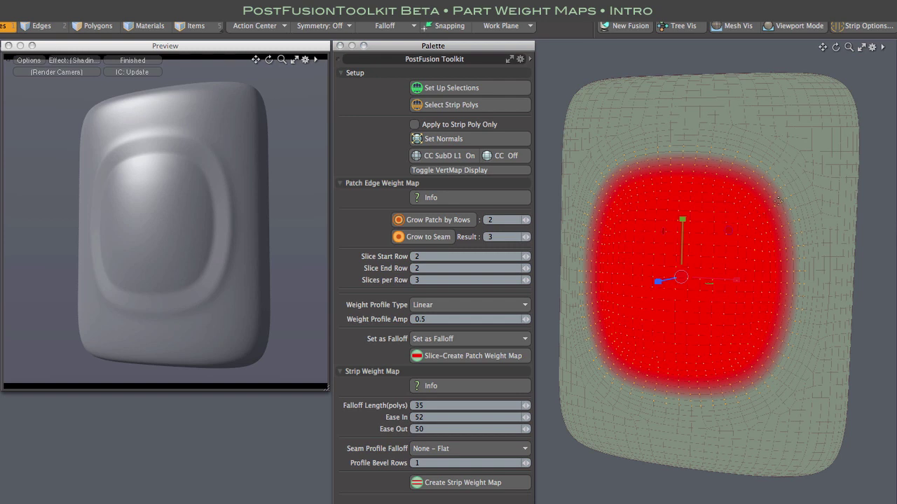
left_click(476, 171)
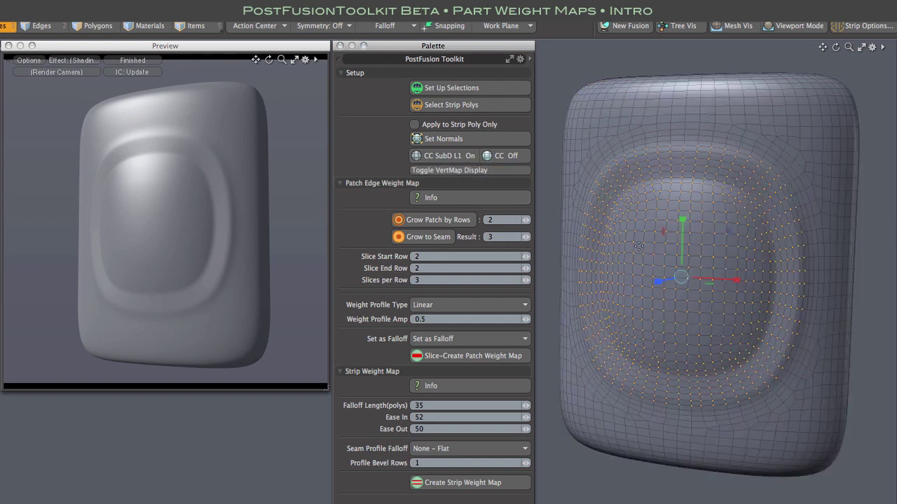
- Shrink the center patch much further, check its weight gradient, and scale it back out to a slight inward offset
left_click_drag(728, 232, 662, 232)
left_click(503, 171)
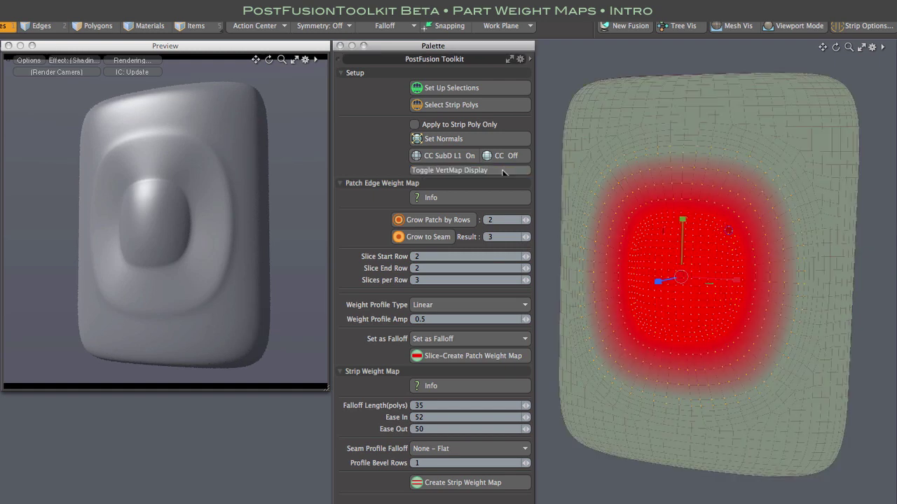
left_click(503, 171)
left_click_drag(730, 232, 767, 233)
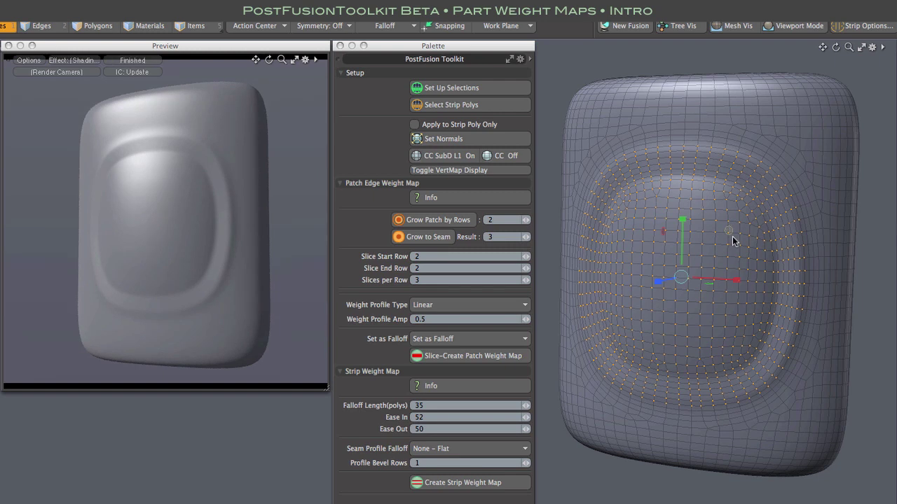
- Try recessing and rotating the center patch through the weight map falloff, and undo these transforms
key("w")
mouse_move(680, 277)
left_mouse_down()
mouse_move(659, 282)
mouse_move(698, 273)
mouse_move(675, 277)
left_mouse_up()
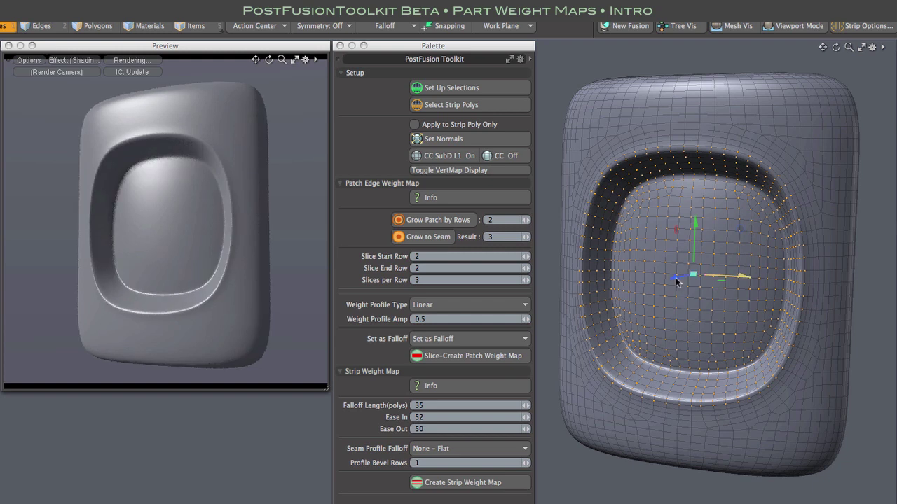
key("e")
mouse_move(664, 264)
left_mouse_down()
mouse_move(670, 276)
mouse_move(667, 264)
left_mouse_up()
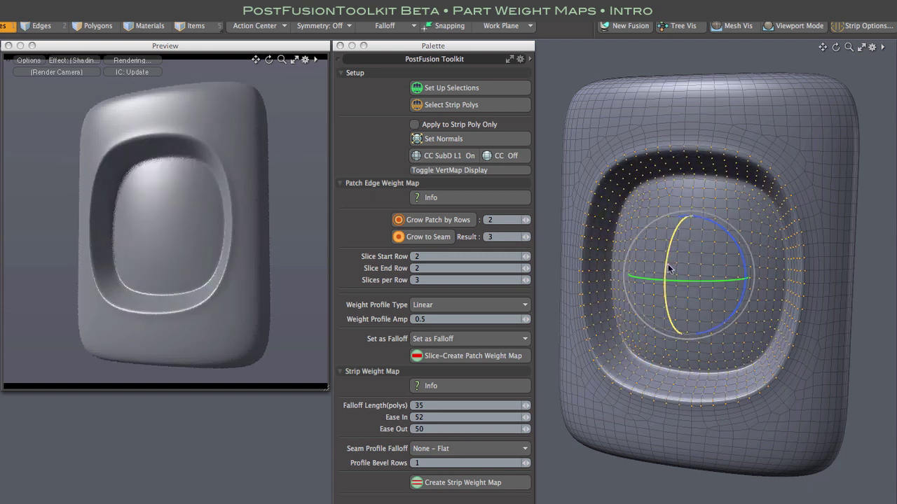
key("q")
key("super+z")
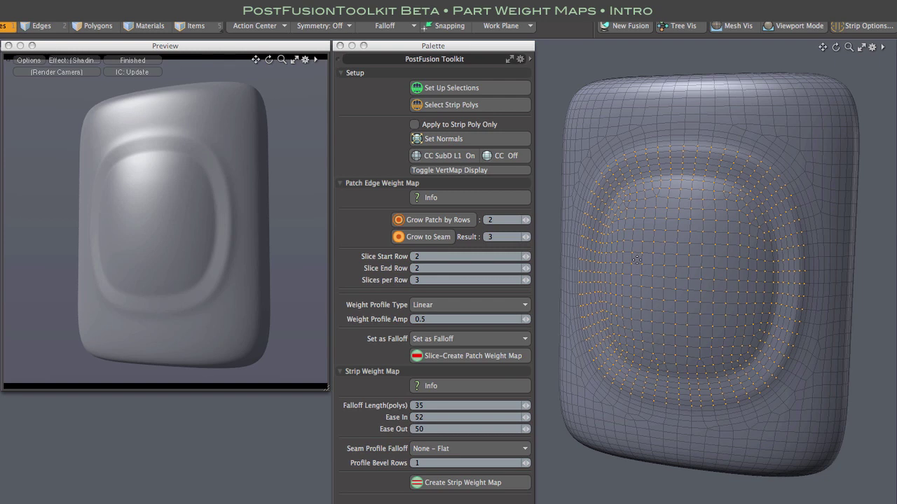
- Check the patch's polygon selection, return to vertex selection, and set Slices per Row to 0 and Slice End Row to 5
left_click(96, 27)
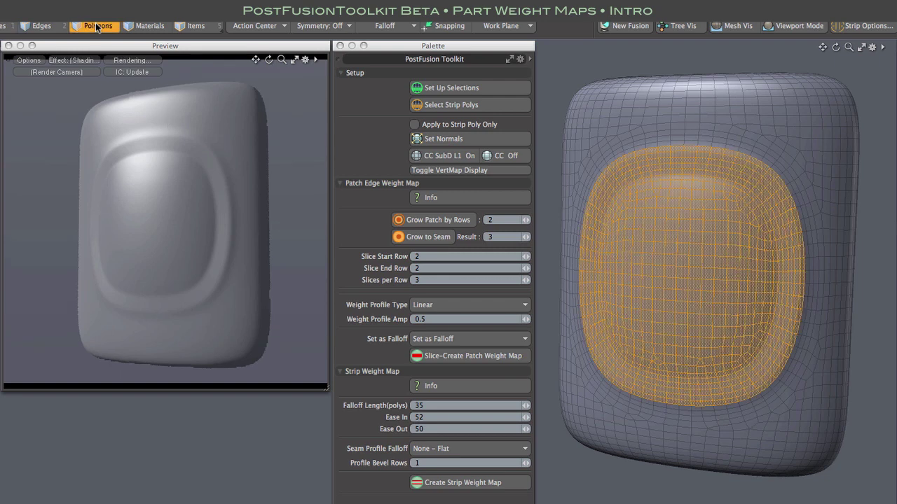
left_click(4, 26)
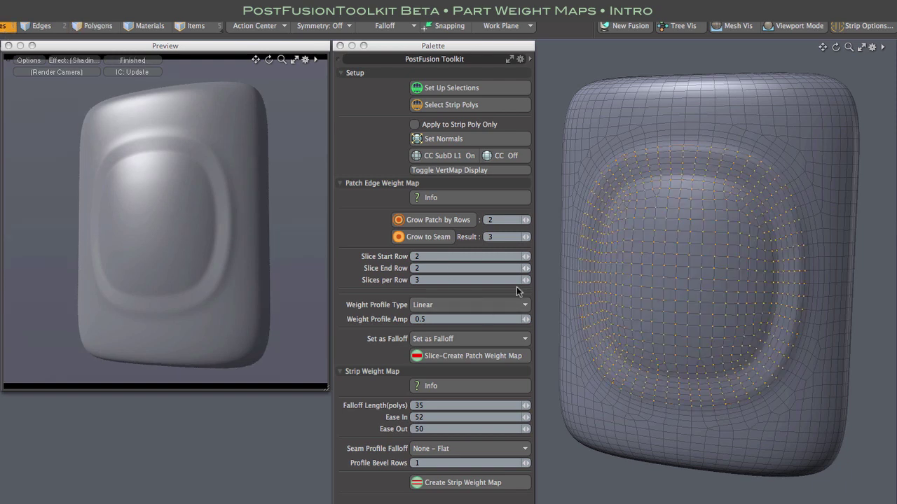
left_click(524, 280)
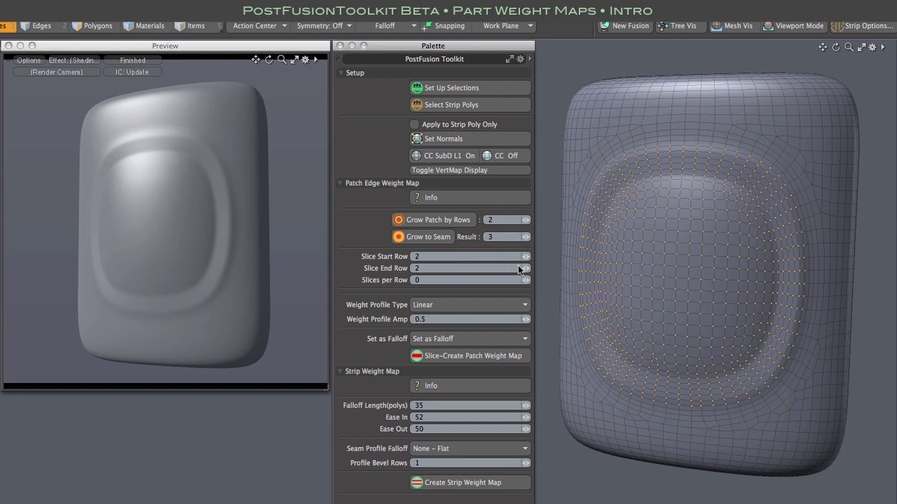
left_click(527, 268)
left_click(527, 269)
- Create a second patch weight map with a Smooth weight profile and an amplitude of 0.722
left_click(526, 305)
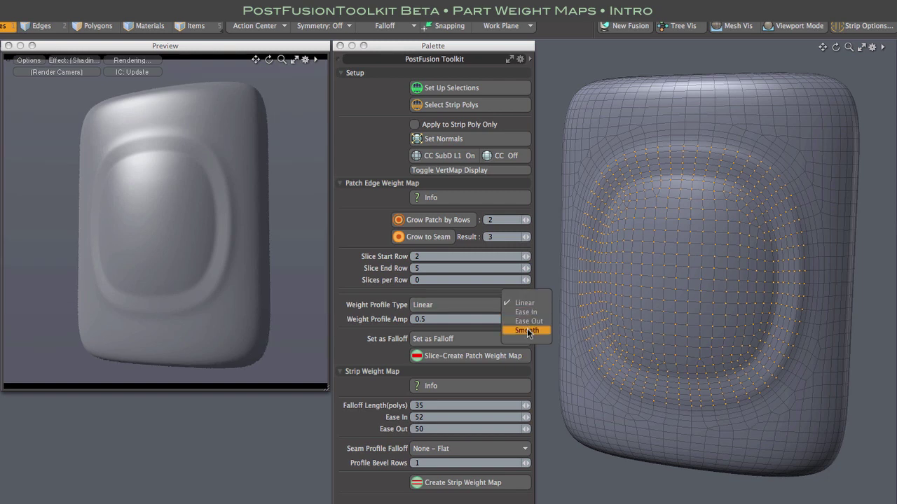
left_click(528, 330)
left_click_drag(529, 321, 557, 321)
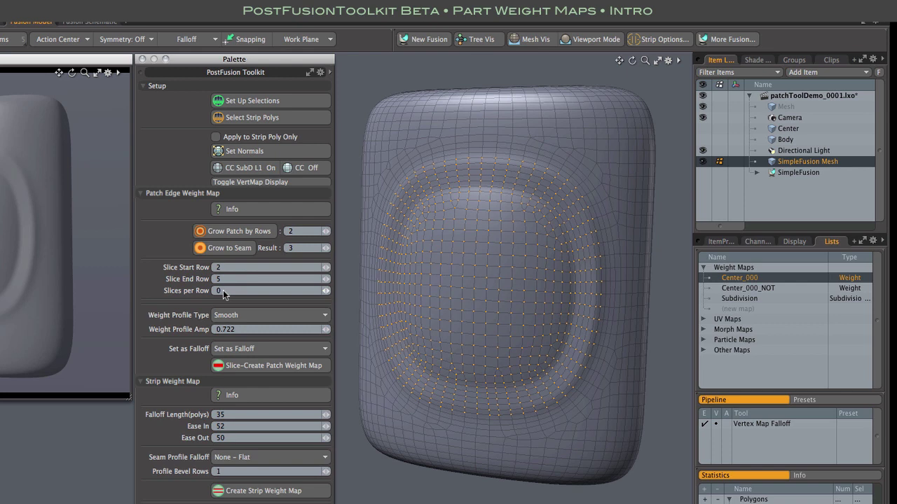
left_click(278, 370)
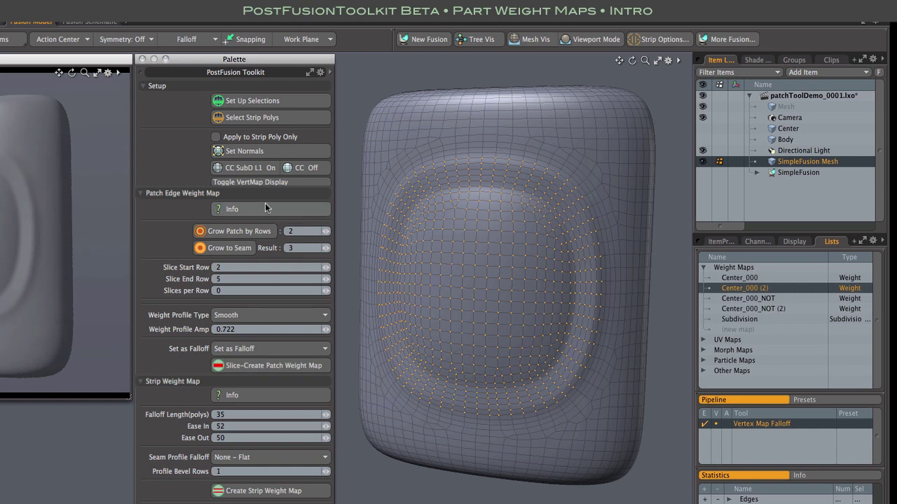
- Compare the weight maps Center_000 and Center_000 (2) on the mesh, leaving Center_000 (2) selected
left_click(250, 182)
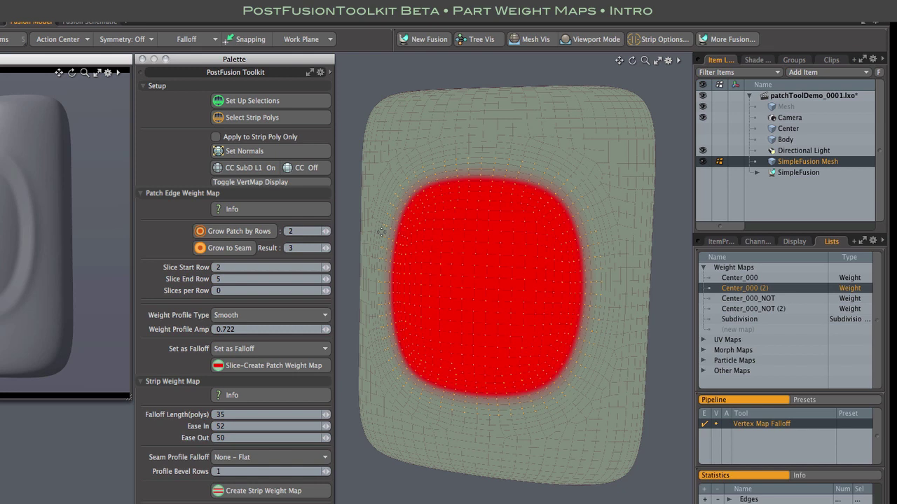
left_click(745, 277)
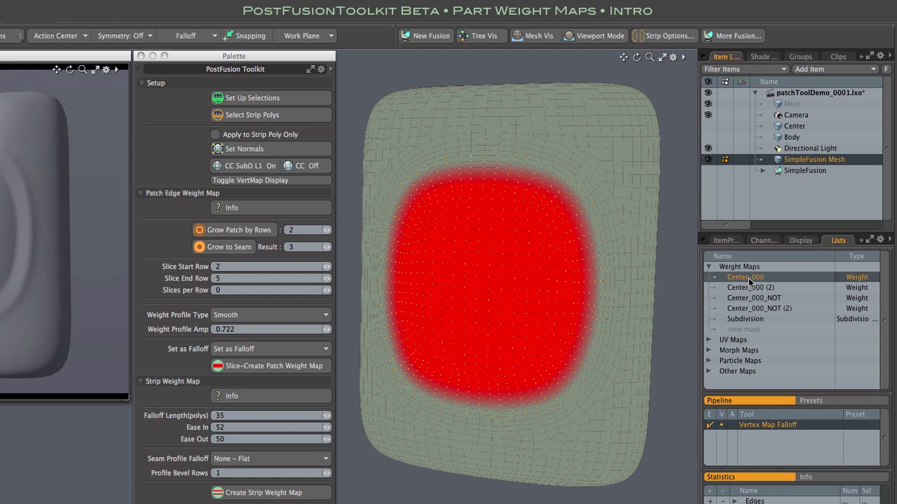
left_click(750, 288)
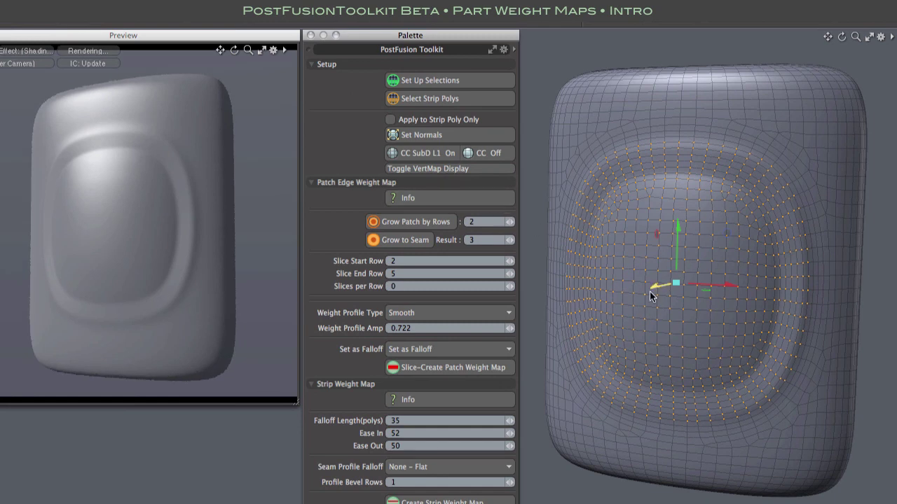
- Recess the center patch into the body along its depth axis and stretch it vertically through the Center_000 (2) falloff
mouse_move(650, 290)
left_mouse_down()
mouse_move(663, 285)
mouse_move(638, 291)
mouse_move(684, 281)
left_mouse_up()
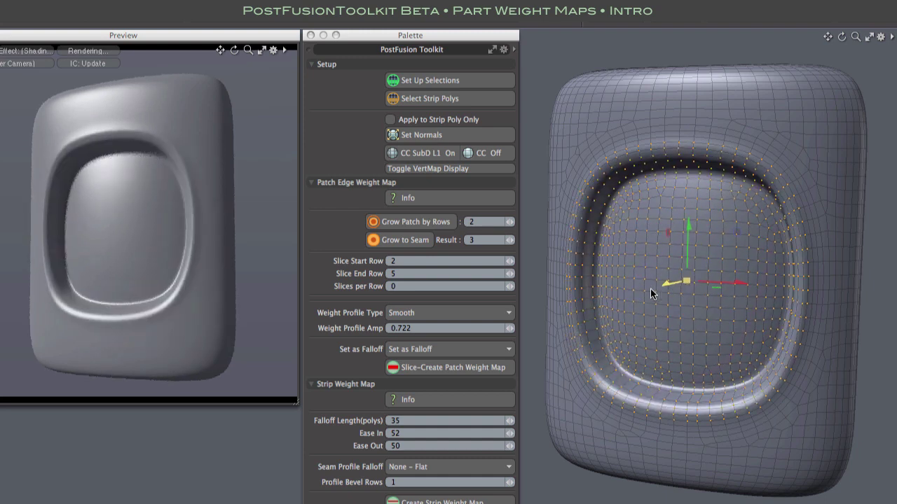
key("r")
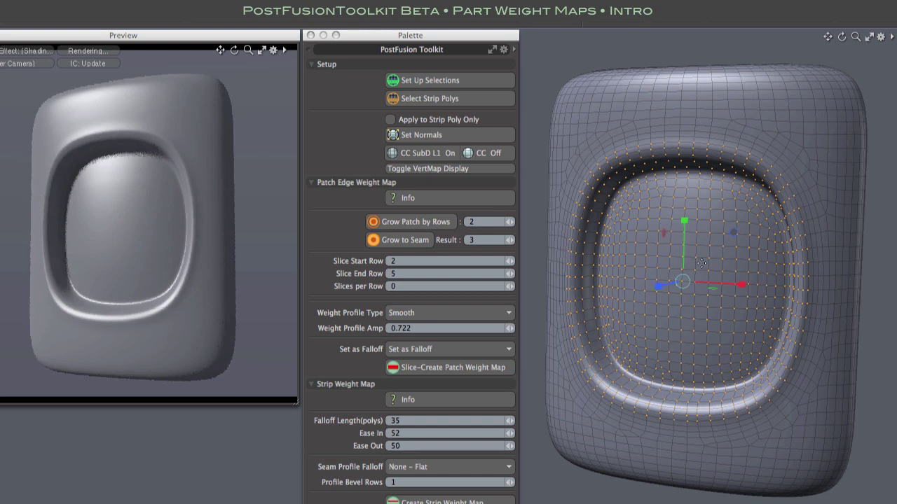
mouse_move(685, 221)
left_mouse_down()
mouse_move(684, 250)
mouse_move(684, 206)
mouse_move(684, 221)
left_mouse_up()
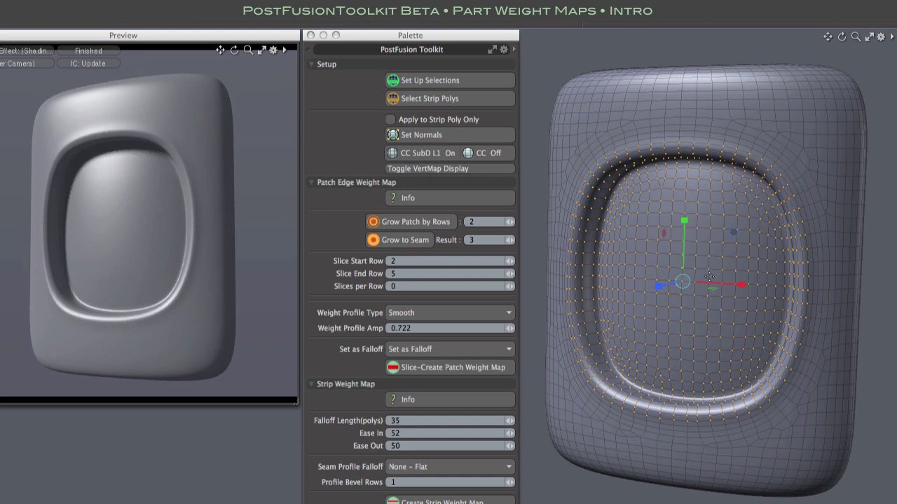
- Adjust the center patch's depth and horizontal width through the Center_000 (2) falloff, and collapse the Strip Weight Map section
left_click_drag(658, 286, 580, 303)
key("super+z")
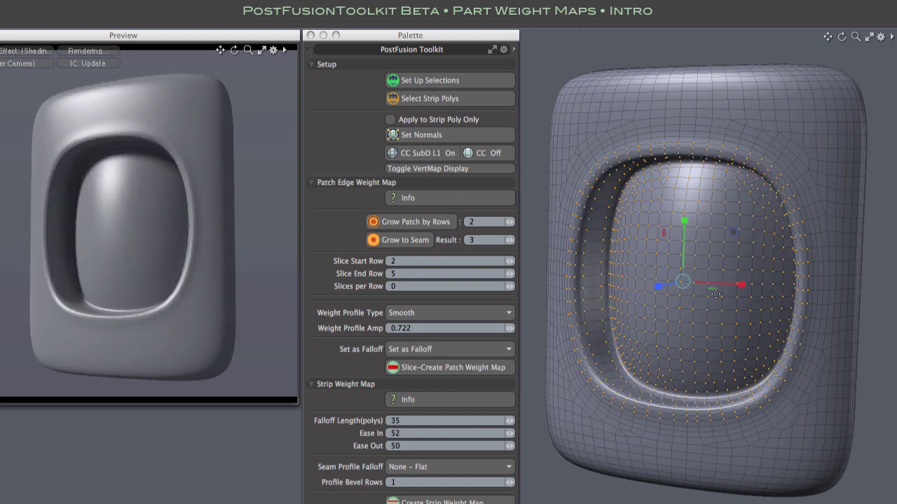
mouse_move(743, 285)
left_mouse_down()
mouse_move(719, 284)
mouse_move(757, 286)
left_mouse_up()
key("w")
left_click_drag(666, 284, 655, 286)
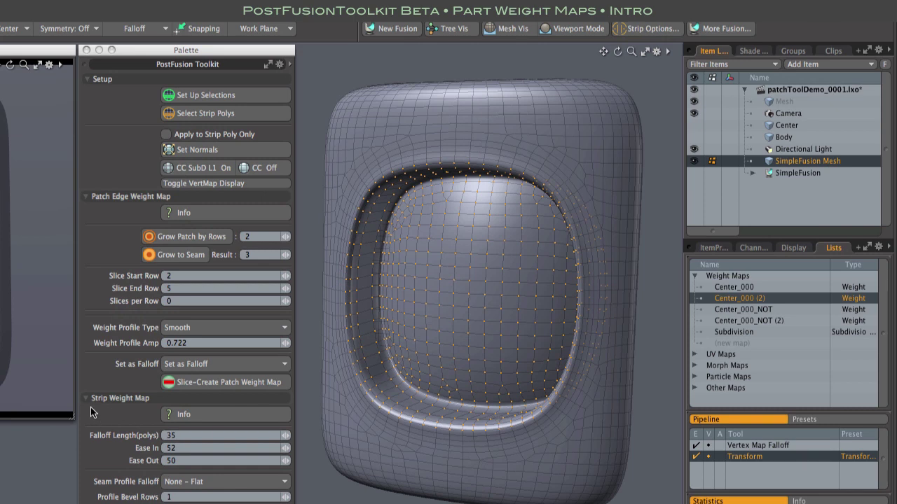
left_click(86, 404)
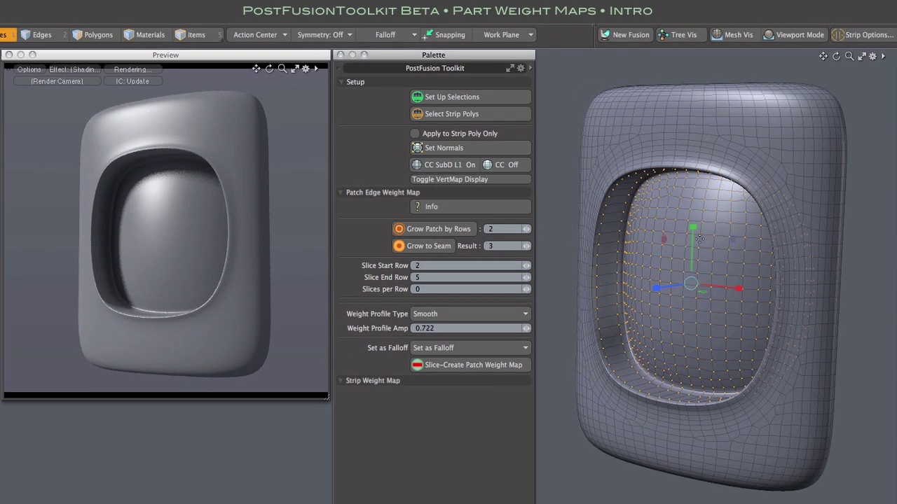
- Shrink the recessed center patch in its face plane, shift it along its depth axis, and drop the transform tool
left_click_drag(730, 239, 730, 237)
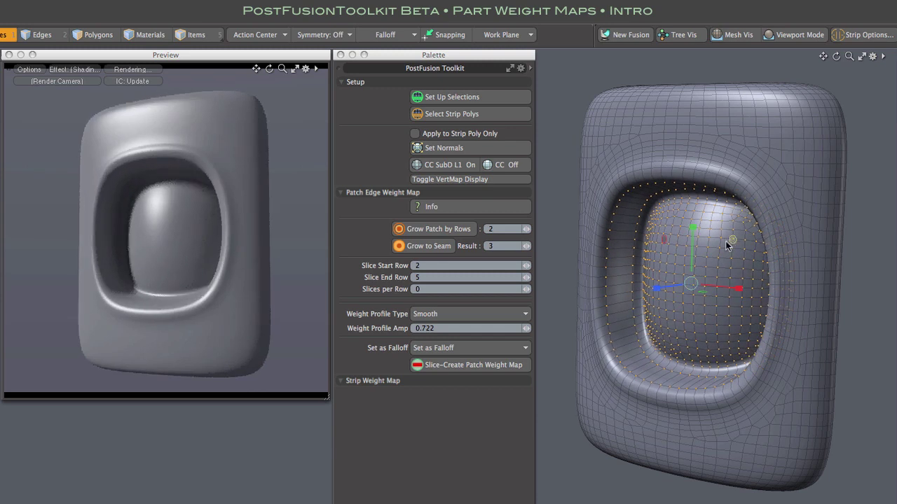
middle_click_drag(726, 243, 705, 246)
left_click_drag(640, 289, 642, 288)
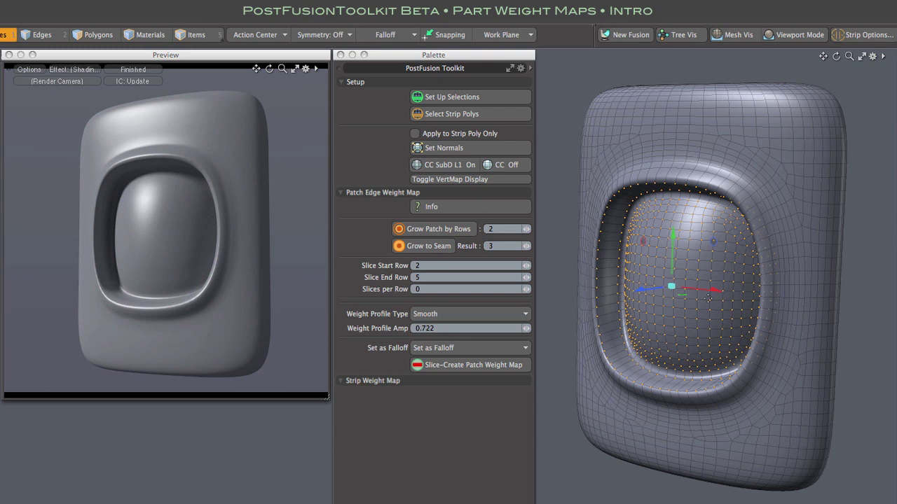
key("q")
- Select the outer body part by material and grow its polygon selection to the seam
left_click(140, 35)
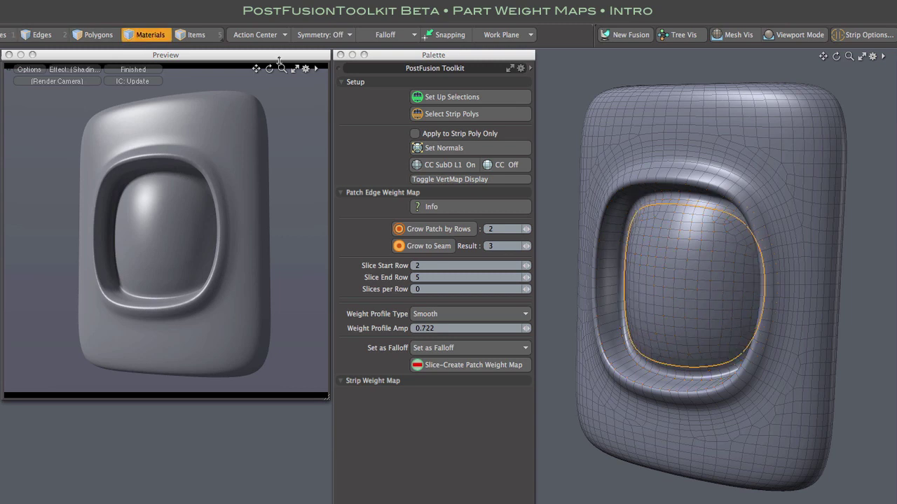
left_click(754, 108)
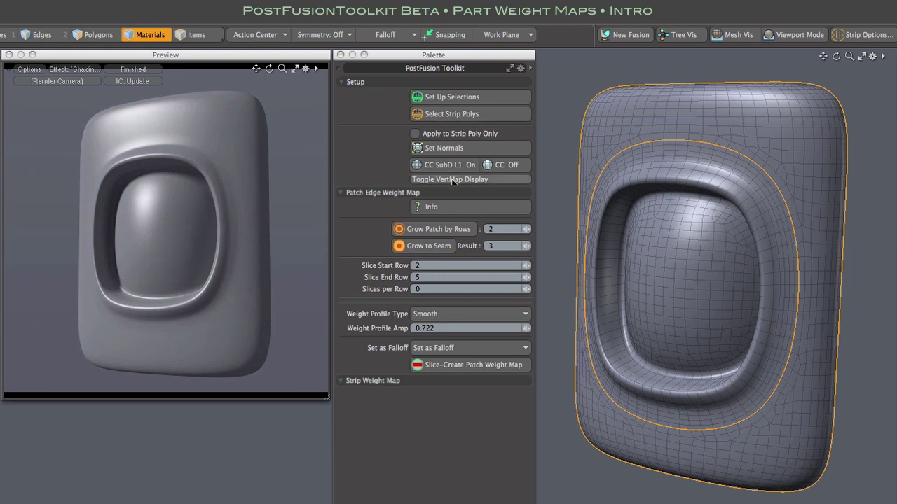
left_click(425, 246)
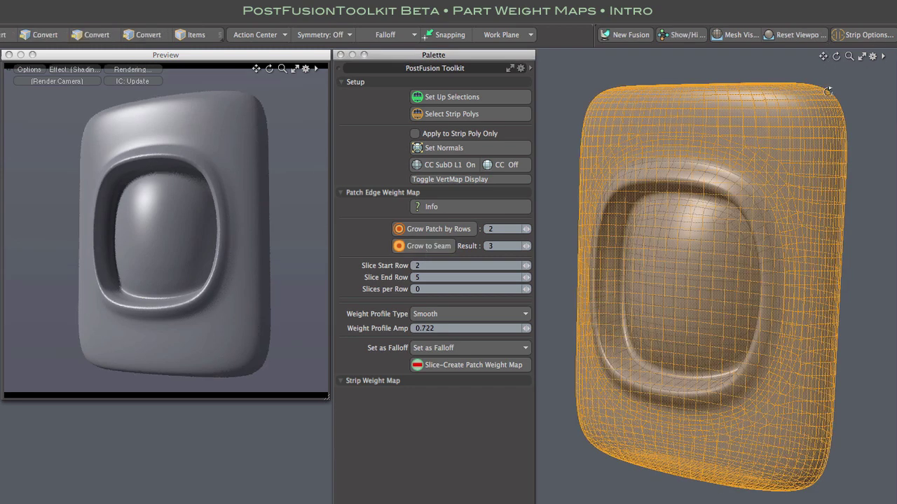
left_click_drag(806, 91, 845, 91, "alt")
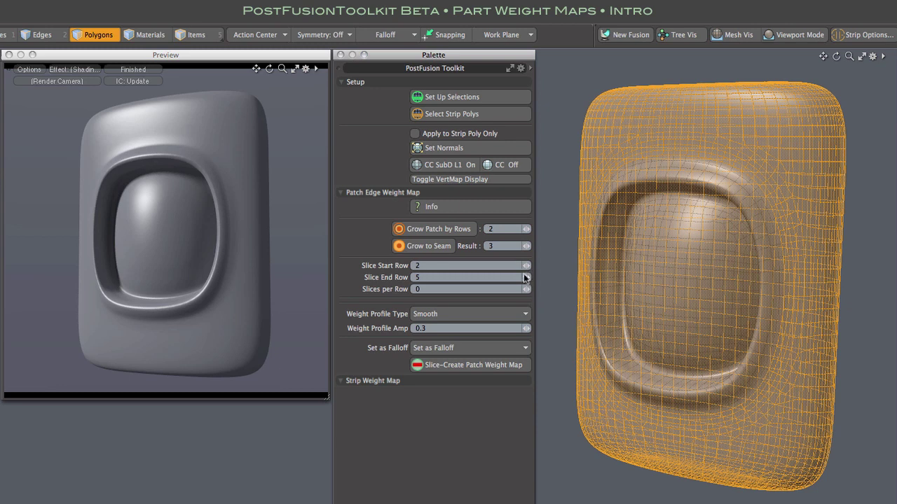
- Create a Smooth body patch weight map with Slice End Row 2, Slices per Row 3 and amplitude 0.3
left_click(524, 276)
left_click(524, 277)
left_click(527, 289)
left_click(528, 288)
left_click(488, 366)
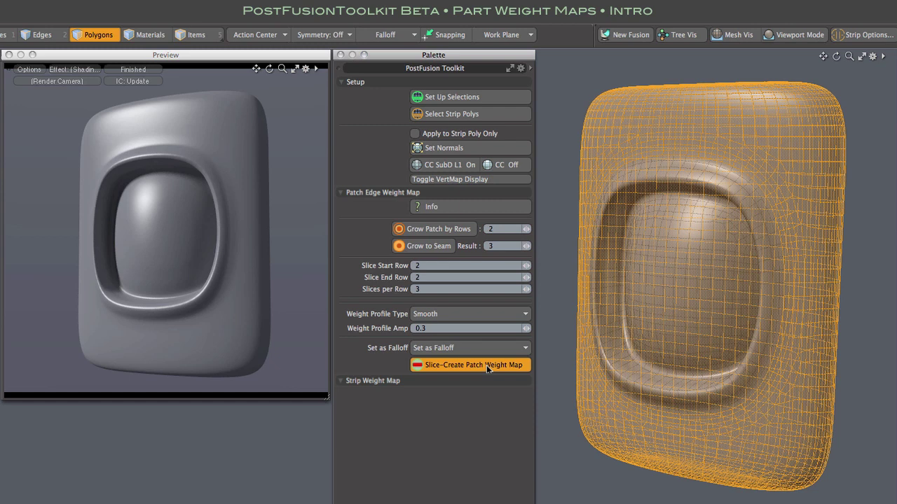
- Display the new body weight map on the mesh, examine its transition around the center patch, and hide the display
left_click_drag(598, 358, 636, 337, "alt")
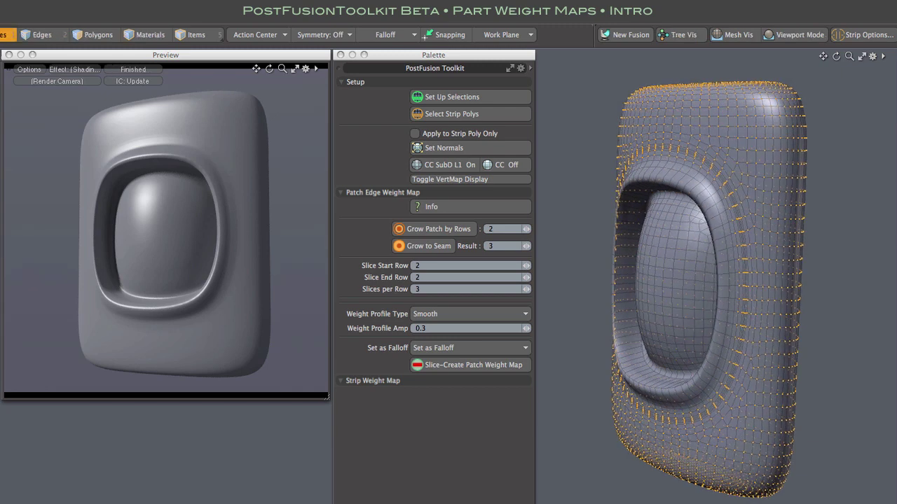
left_click(448, 179)
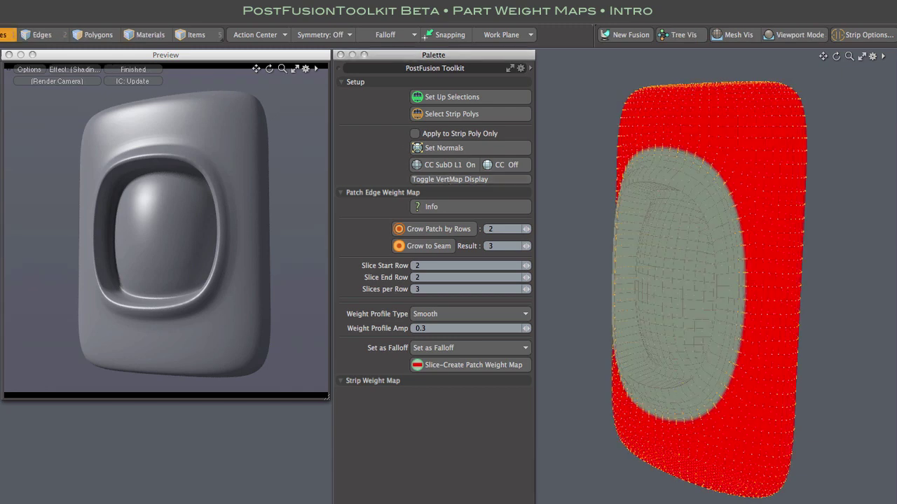
scroll(716, 175, "up", 5)
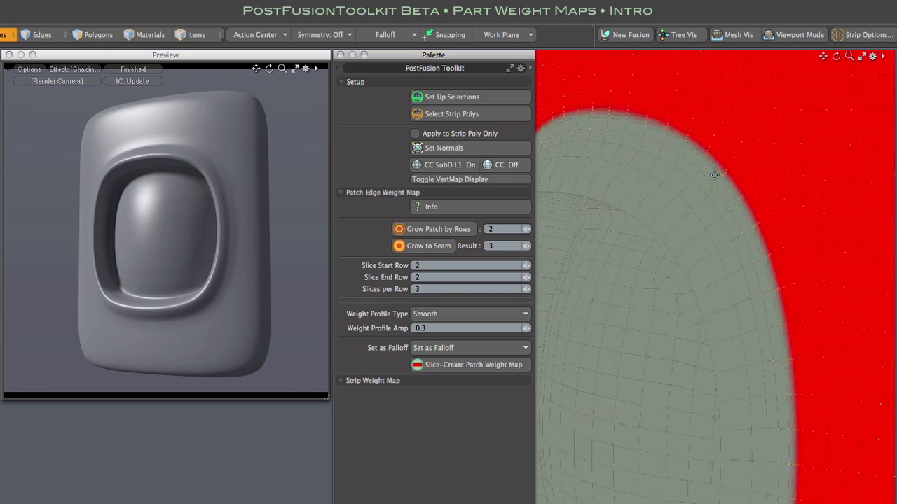
scroll(715, 175, "down", 6)
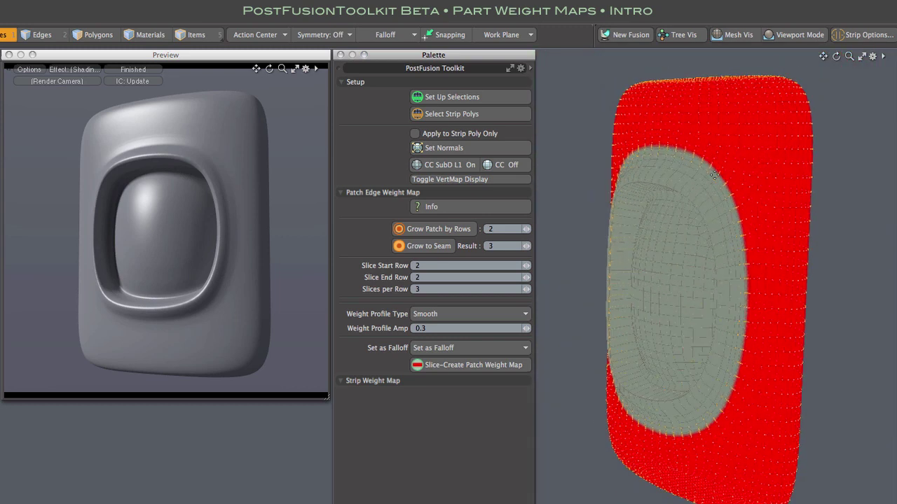
left_click(448, 179)
left_click_drag(750, 160, 765, 159, "alt")
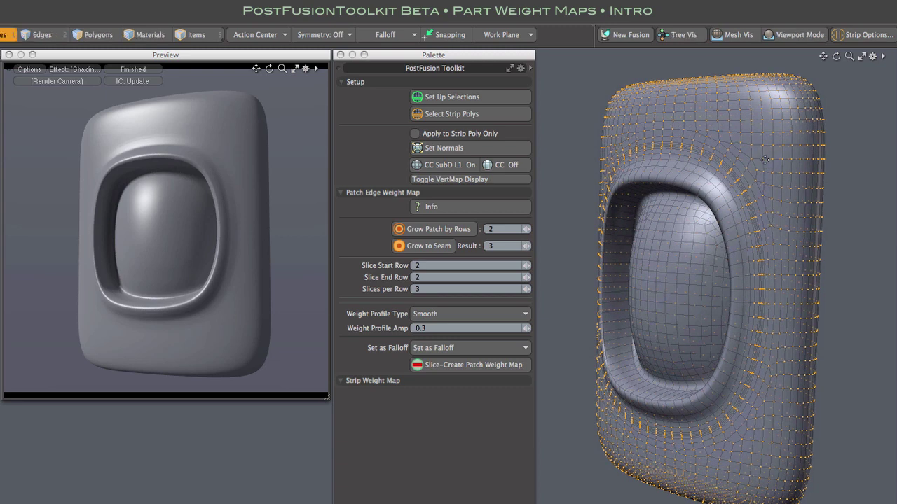
- Enlarge the outer body in its face plane and push it back along the depth axis through the weight map falloff
key("w")
left_click_drag(728, 246, 728, 244)
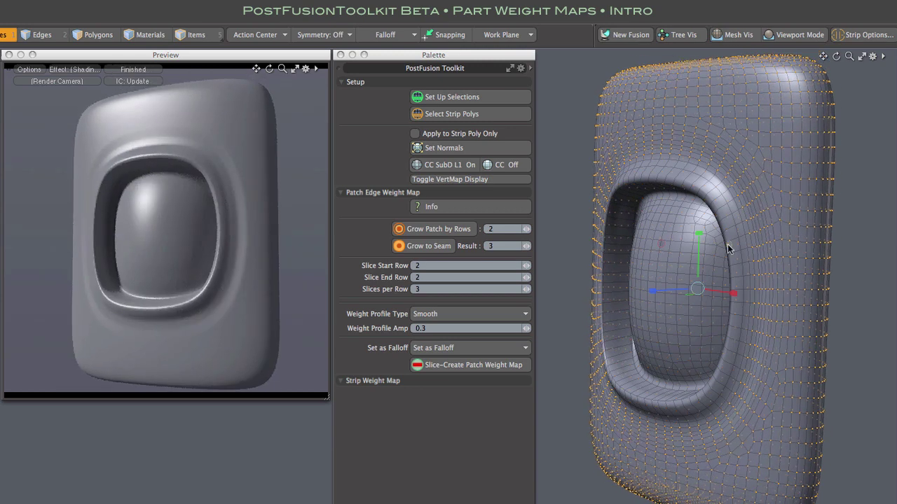
left_click(491, 179)
left_click(491, 179)
left_click_drag(653, 291, 597, 292)
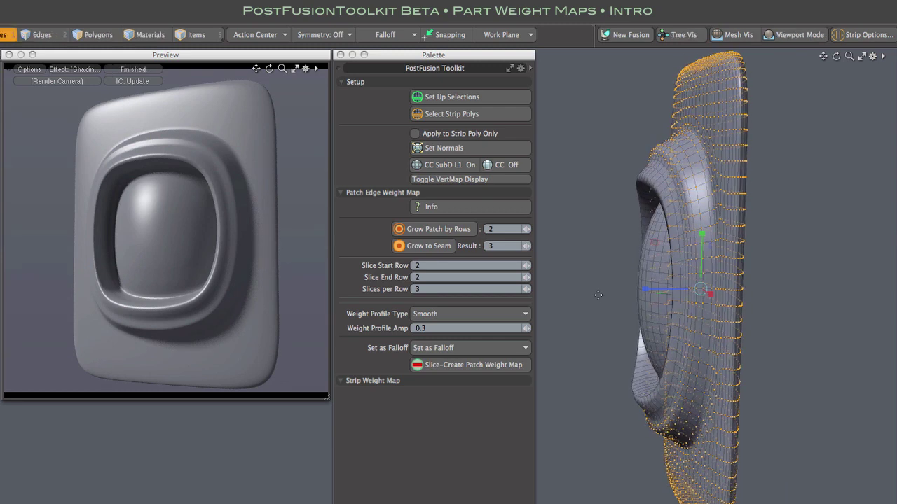
key("q")
- Bend the upper part of the outer body backward along a vertical spine through the weight map falloff
left_click_drag(634, 248, 630, 248, "alt")
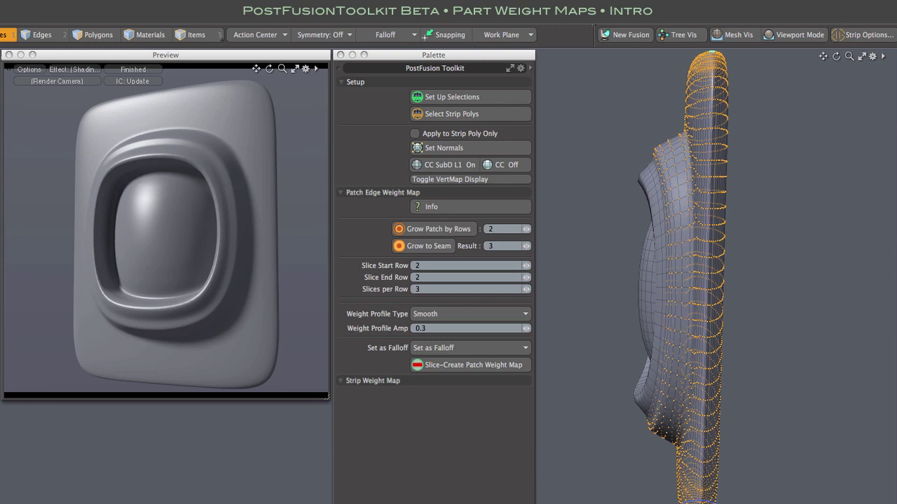
scroll(764, 486, "down", 2)
mouse_move(765, 486)
left_mouse_down("alt+shift")
mouse_move(754, 456)
mouse_move(722, 469)
mouse_move(747, 456)
mouse_move(795, 466)
mouse_move(787, 496)
mouse_move(770, 467)
mouse_move(759, 464)
mouse_move(758, 485)
left_mouse_up("alt+shift")
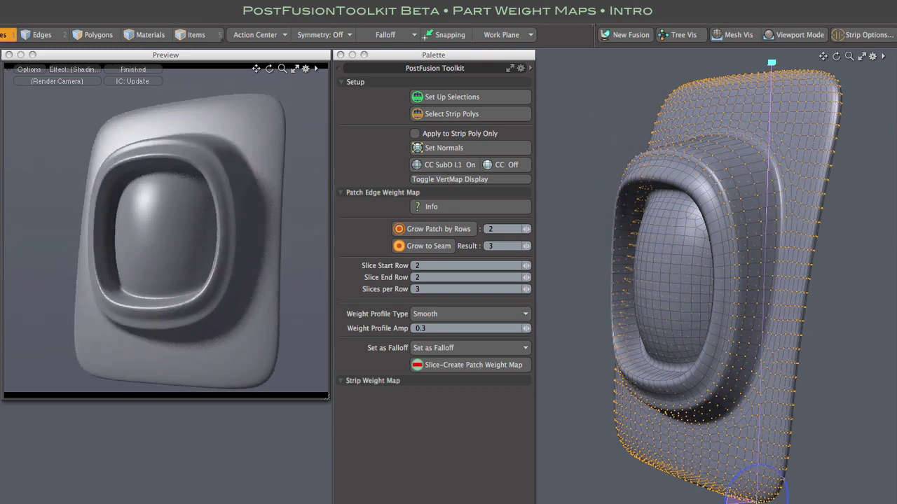
left_click_drag(675, 500, 742, 501, "alt")
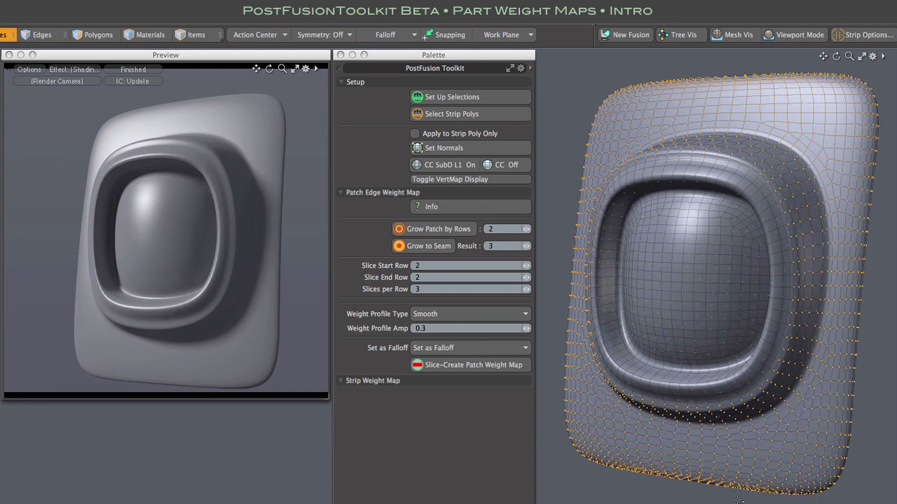
- Set a vertical Linear falloff for transforming the body and add a Vertex Map falloff to it
key("w")
left_click(368, 39)
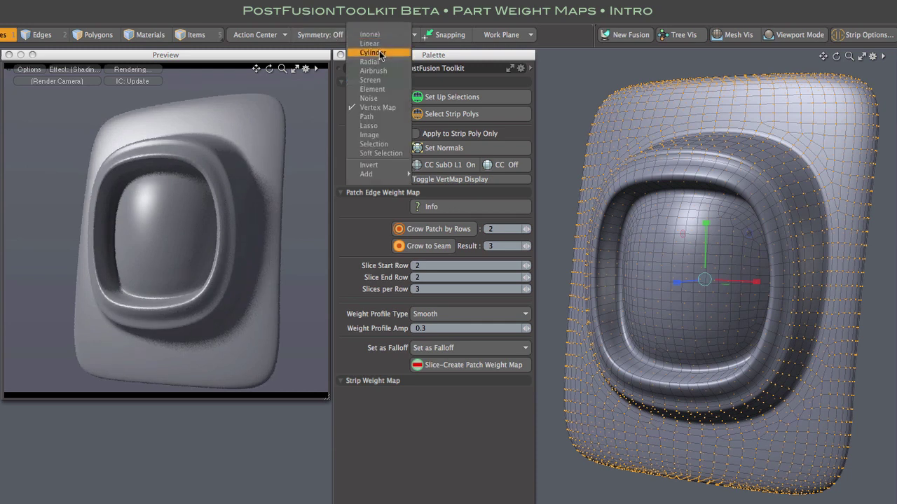
mouse_move(378, 174)
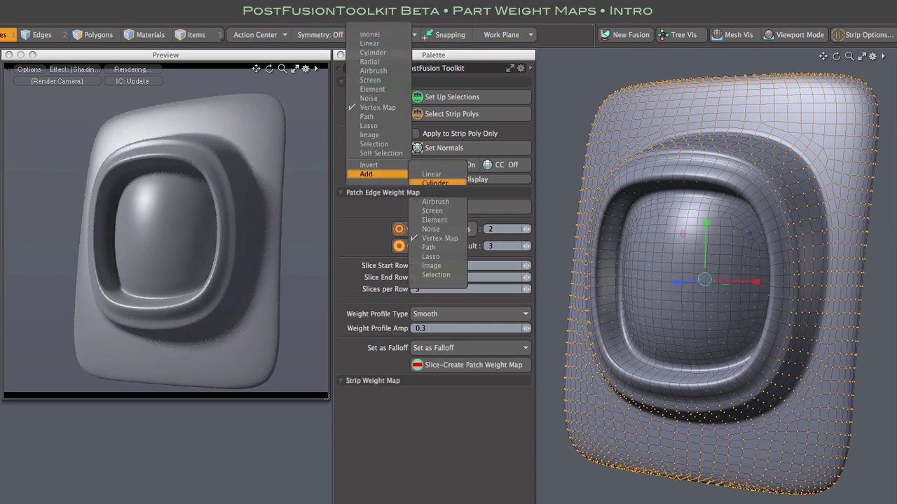
left_click(377, 44)
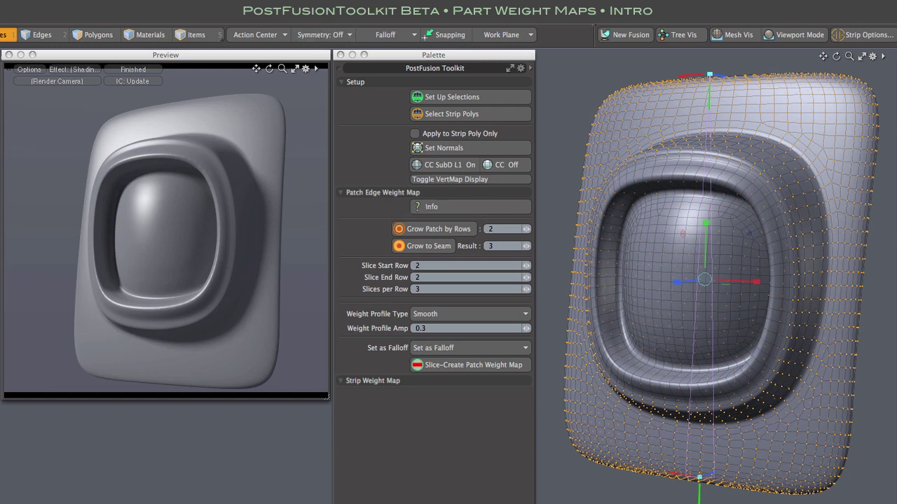
left_click(385, 35)
mouse_move(376, 171)
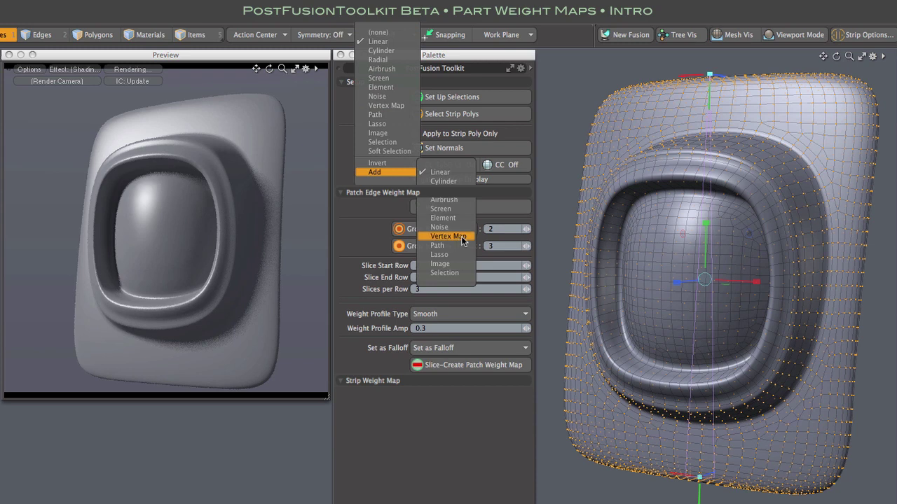
left_click(432, 236)
- Narrow the lower end of the body horizontally and stretch it downward through the combined falloffs
mouse_move(756, 281)
left_mouse_down()
mouse_move(735, 281)
mouse_move(771, 282)
mouse_move(743, 282)
left_mouse_up()
mouse_move(678, 283)
left_mouse_down()
mouse_move(665, 283)
mouse_move(676, 282)
left_mouse_up()
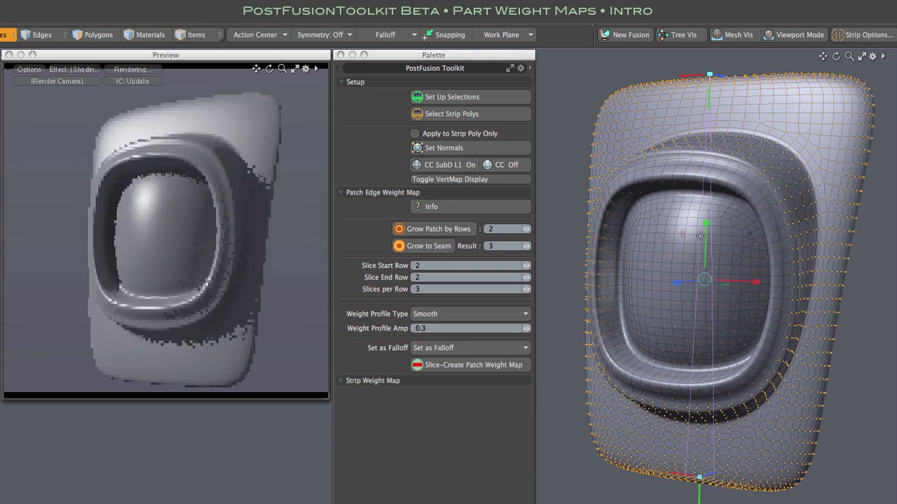
left_click_drag(706, 223, 706, 192)
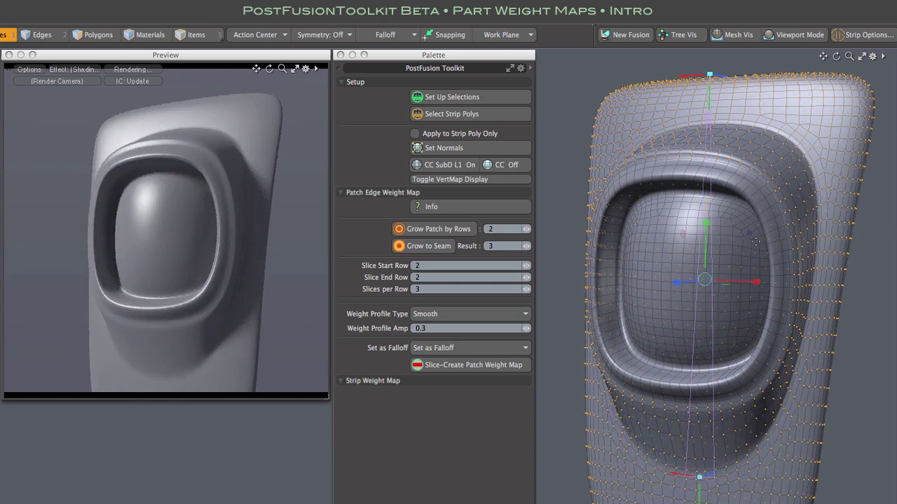